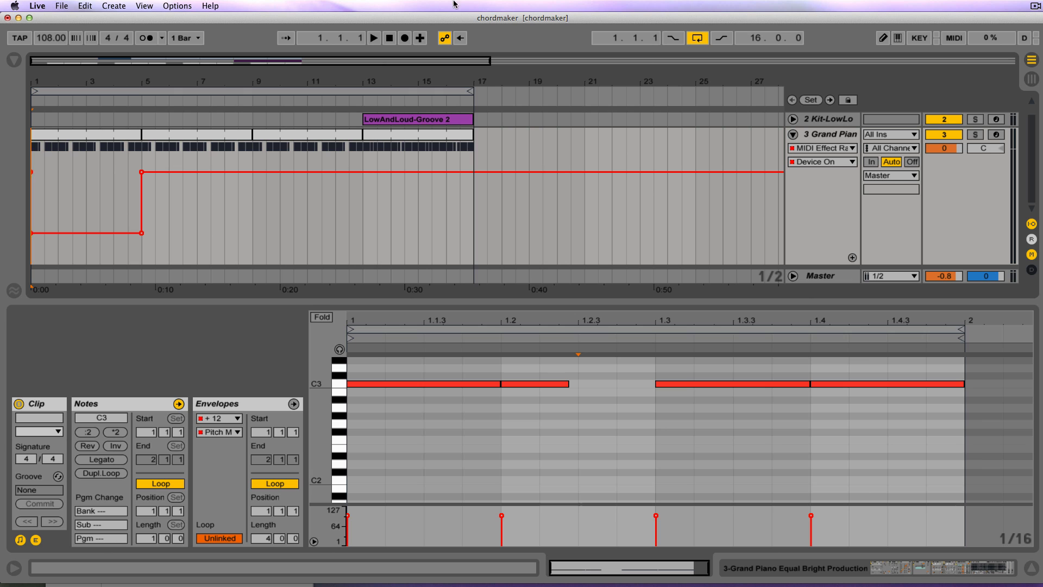
# Show the browser's MIDI effects and collapse the Scale folder
pyautogui.click(14, 60)
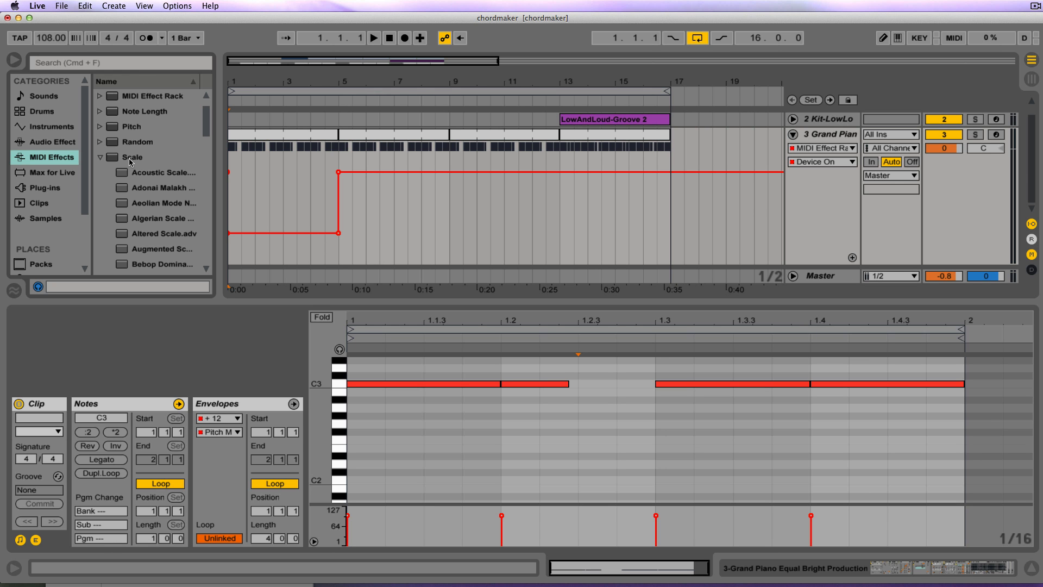
pyautogui.click(99, 156)
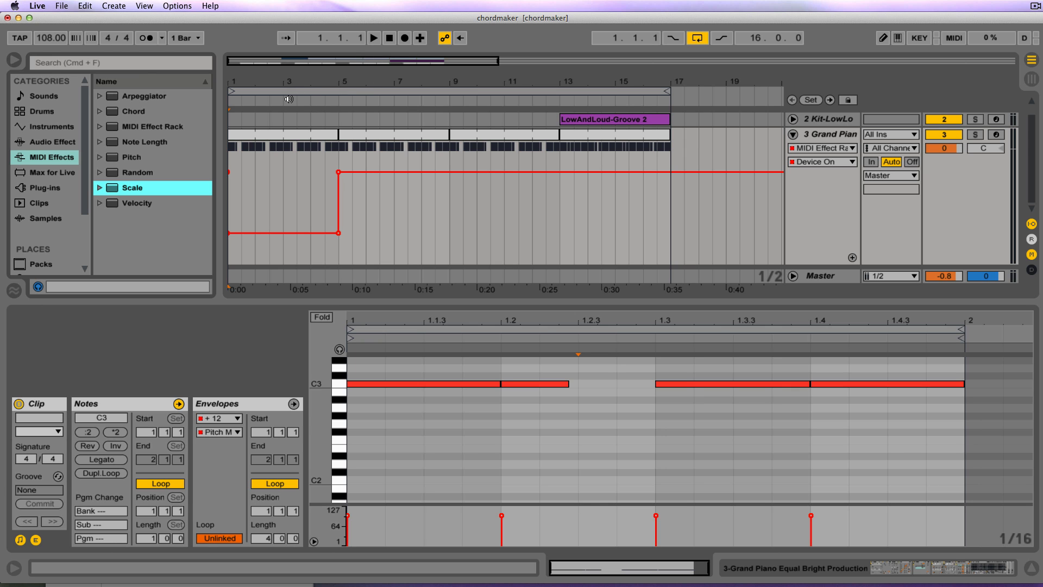
# Play the arrangement from bar 1 through bar 16 and stop playback
pyautogui.click(375, 39)
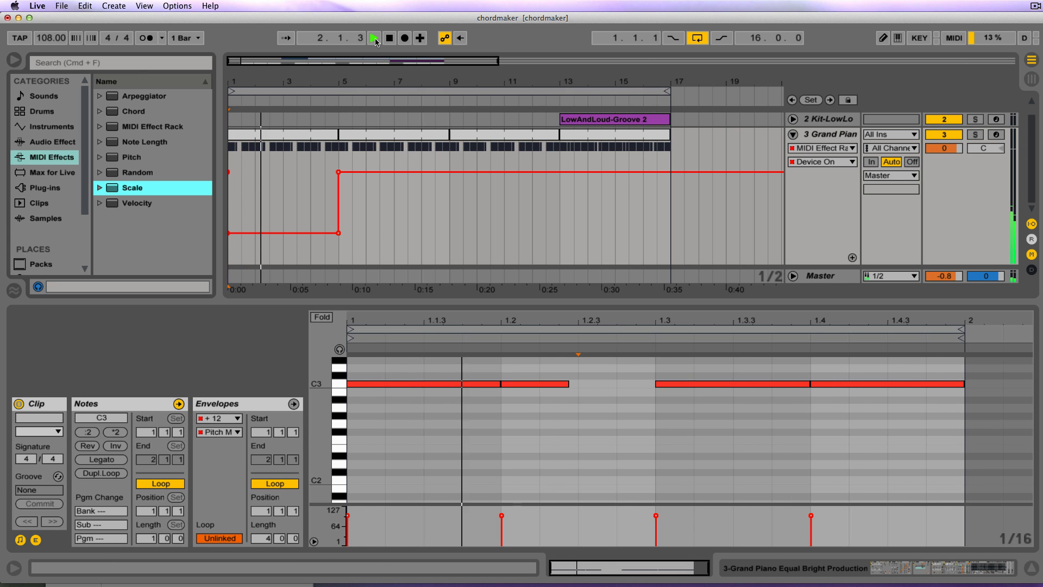
pyautogui.click(389, 38)
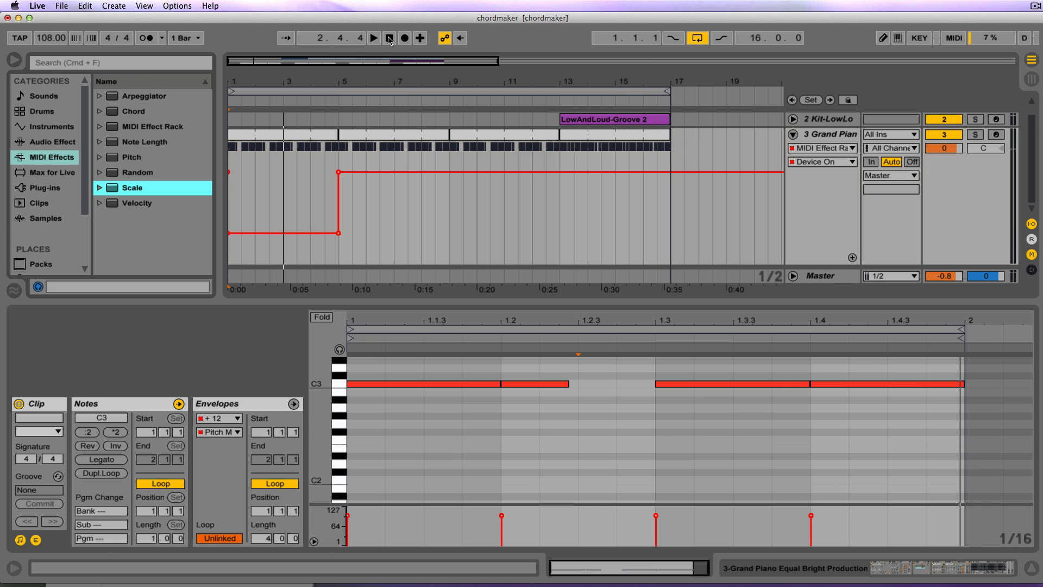
pyautogui.click(389, 38)
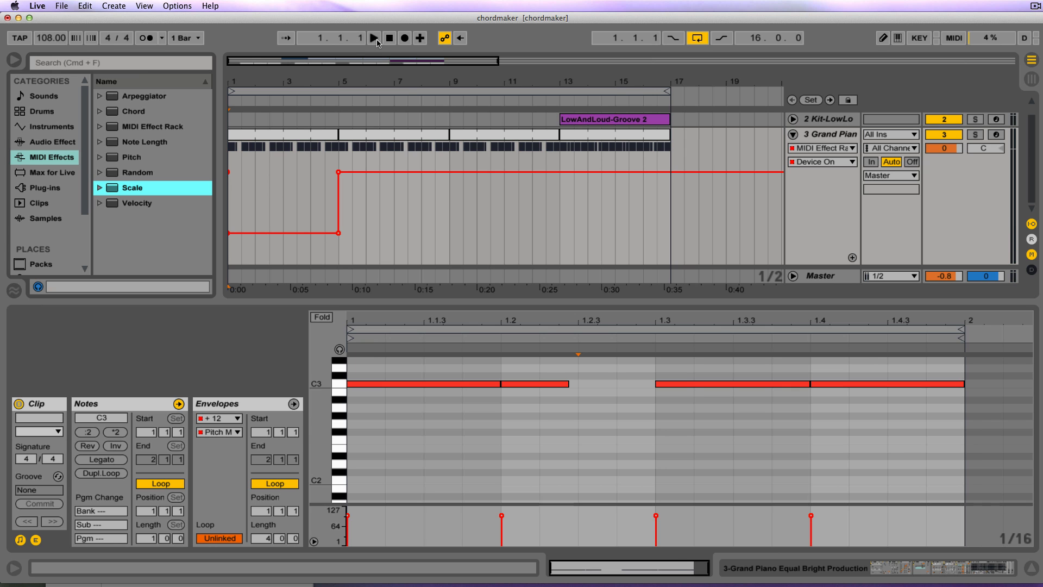
pyautogui.click(376, 39)
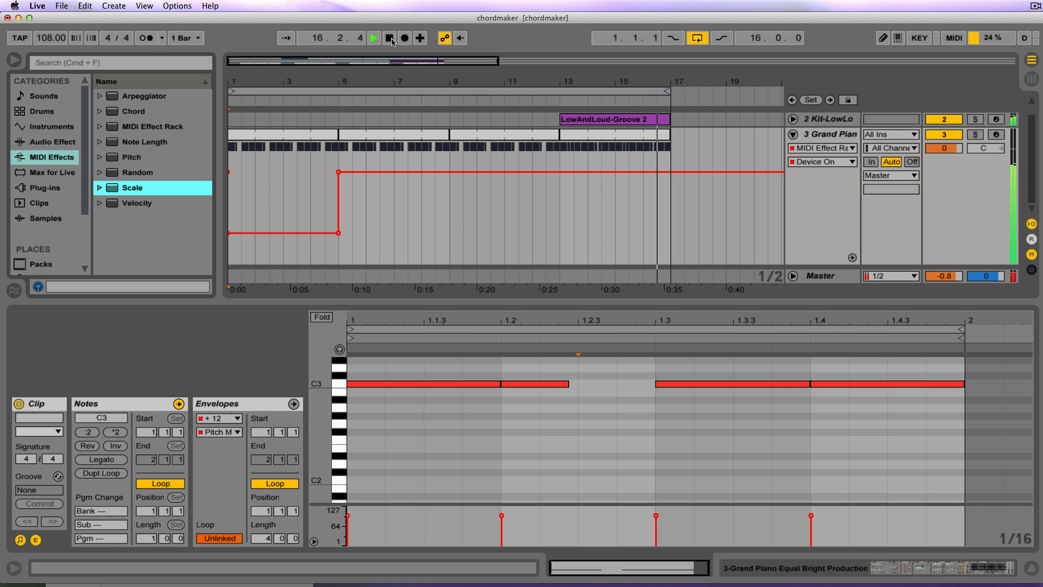
pyautogui.click(390, 38)
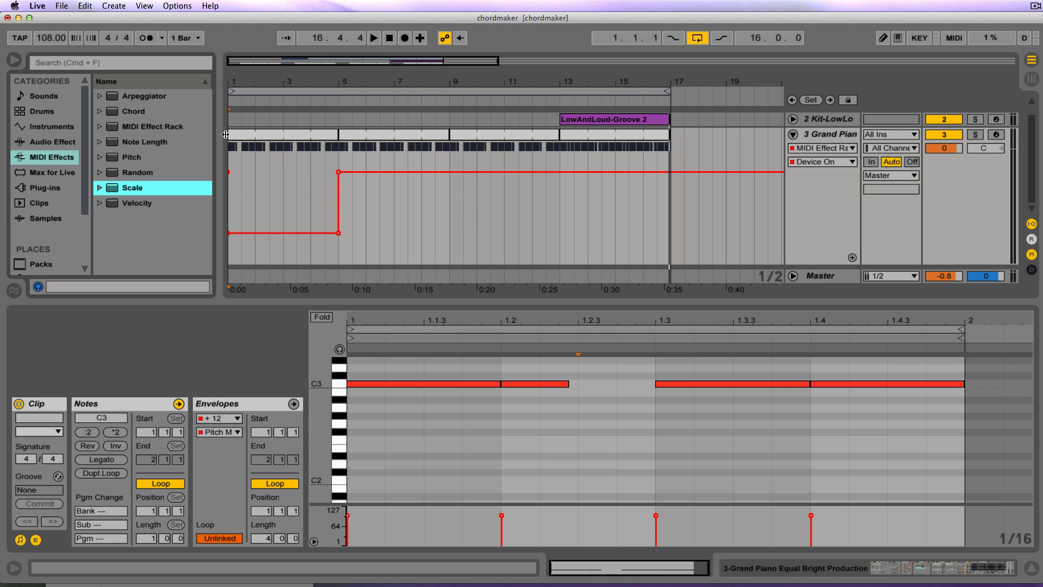
# Turn on note preview for the first Grand Piano clip and audition its C3 key
pyautogui.click(272, 135)
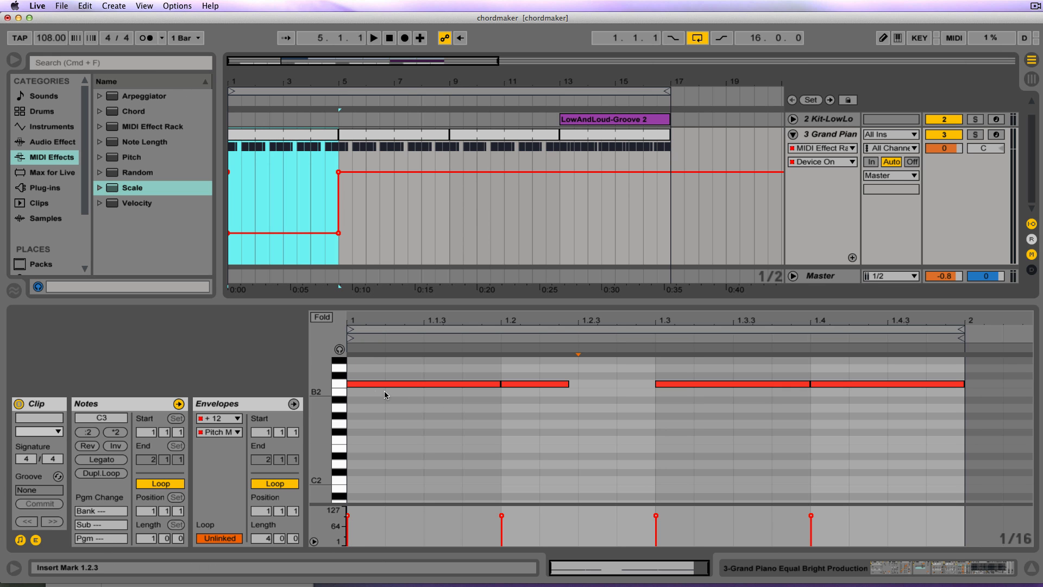
pyautogui.click(338, 383)
pyautogui.click(340, 350)
pyautogui.click(341, 384)
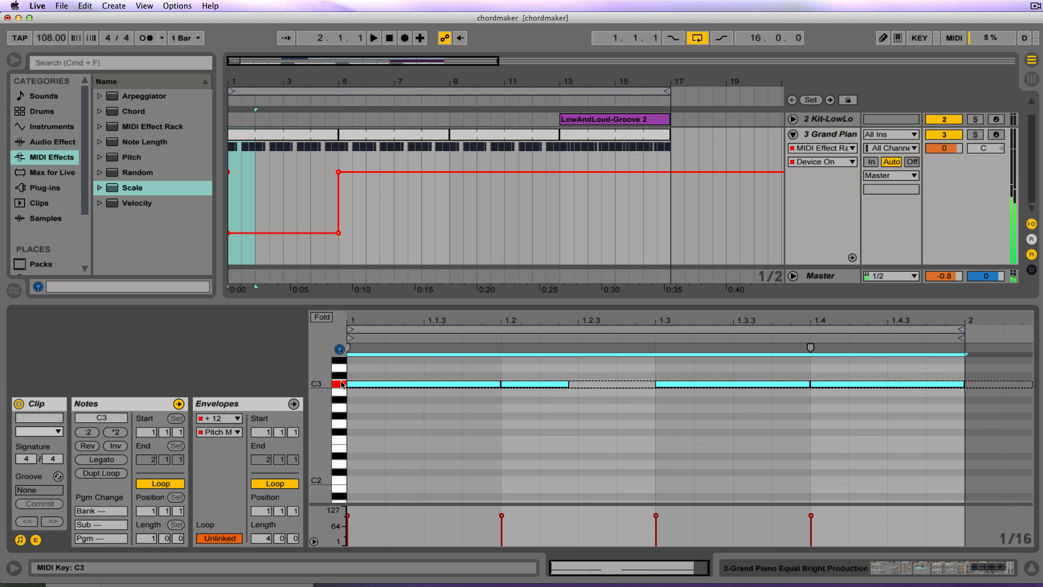
# Delete the C2 note at 1.2.3 in the Grand Piano clip that starts at bar 13
pyautogui.click(388, 136)
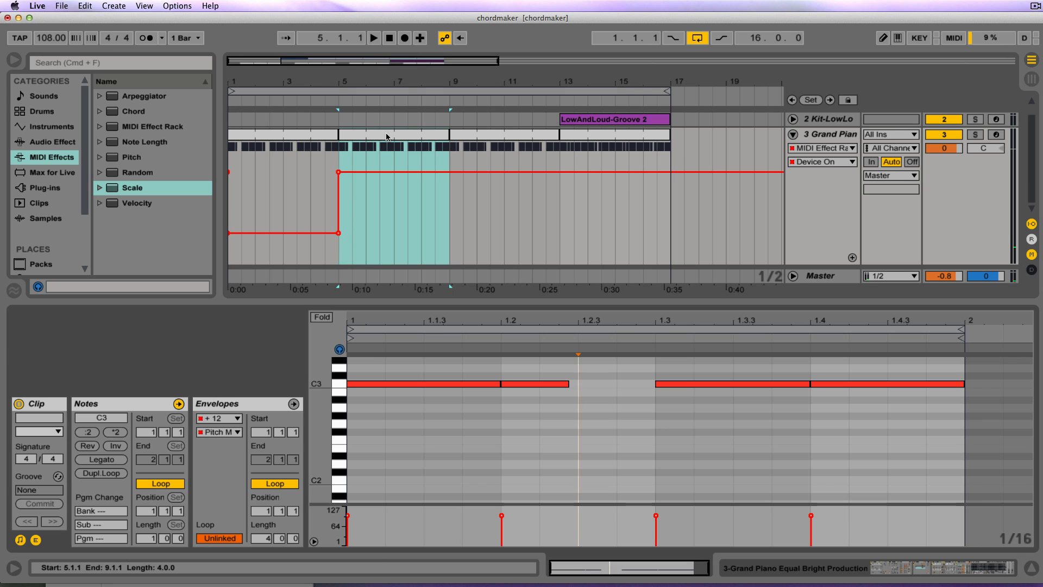
pyautogui.click(469, 135)
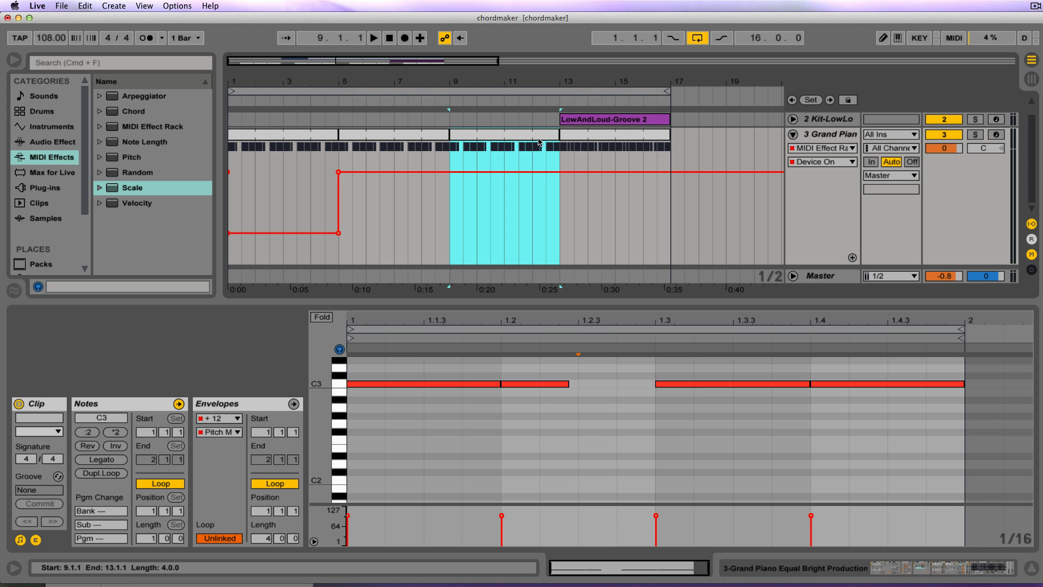
pyautogui.click(581, 140)
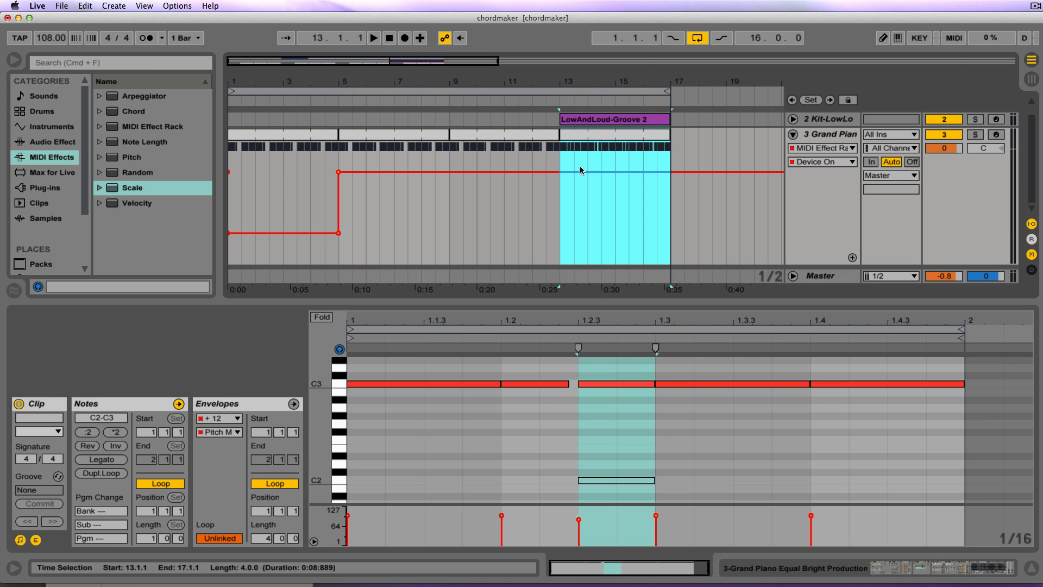
pyautogui.click(595, 480)
pyautogui.press('Delete')
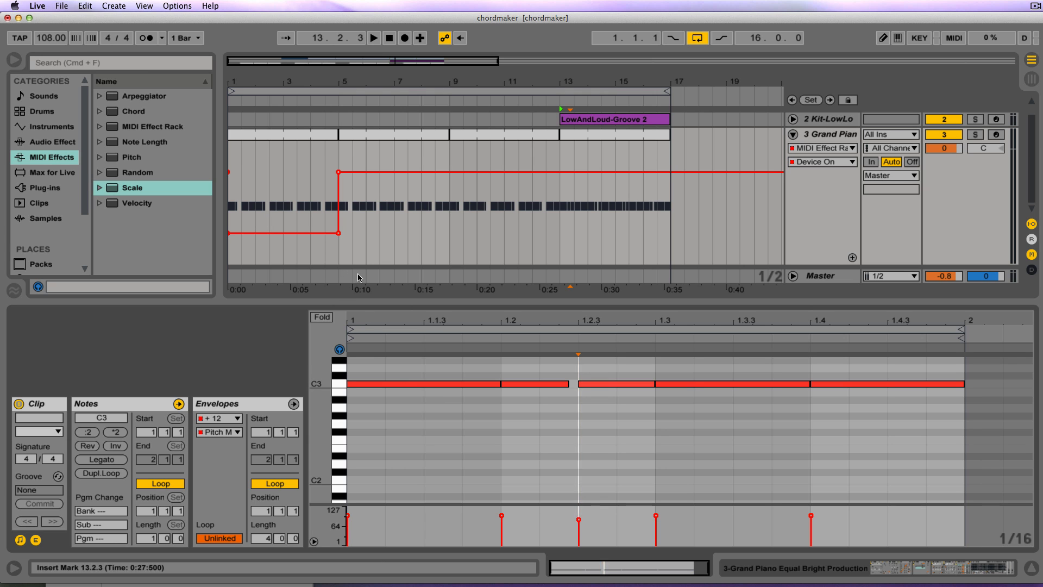
# Select the first Grand Piano clip and show the track's device chain
pyautogui.click(283, 134)
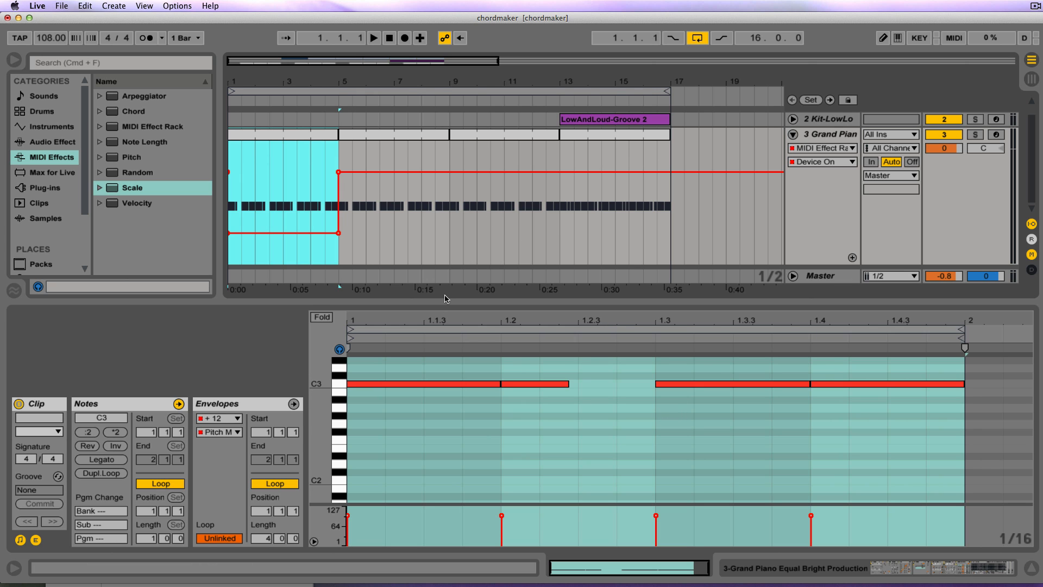
pyautogui.click(745, 569)
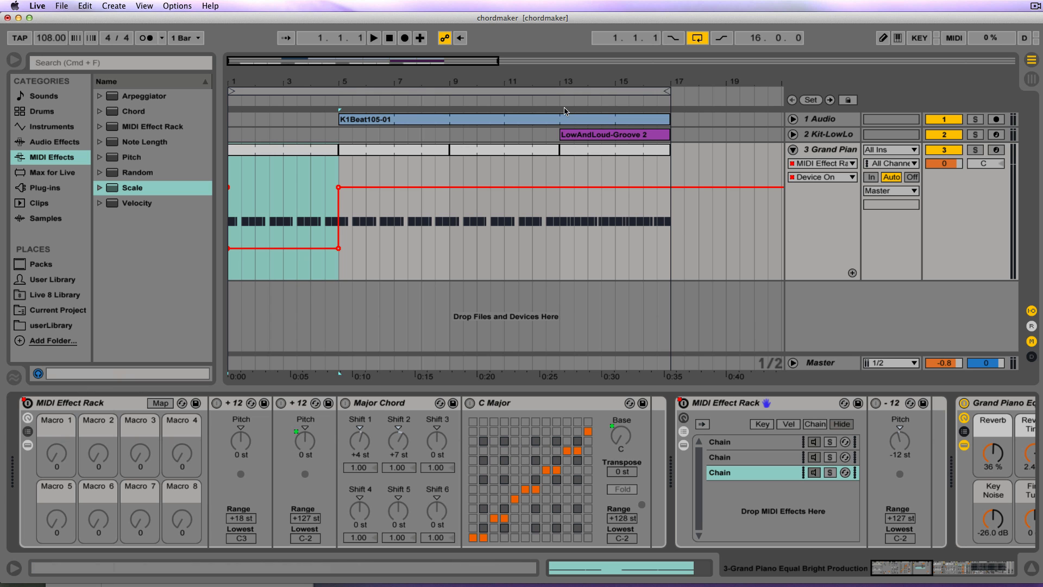
# Play the song from the LowAndLoud-Groove 2 clip at bar 13 and stop after about two bars
pyautogui.click(587, 136)
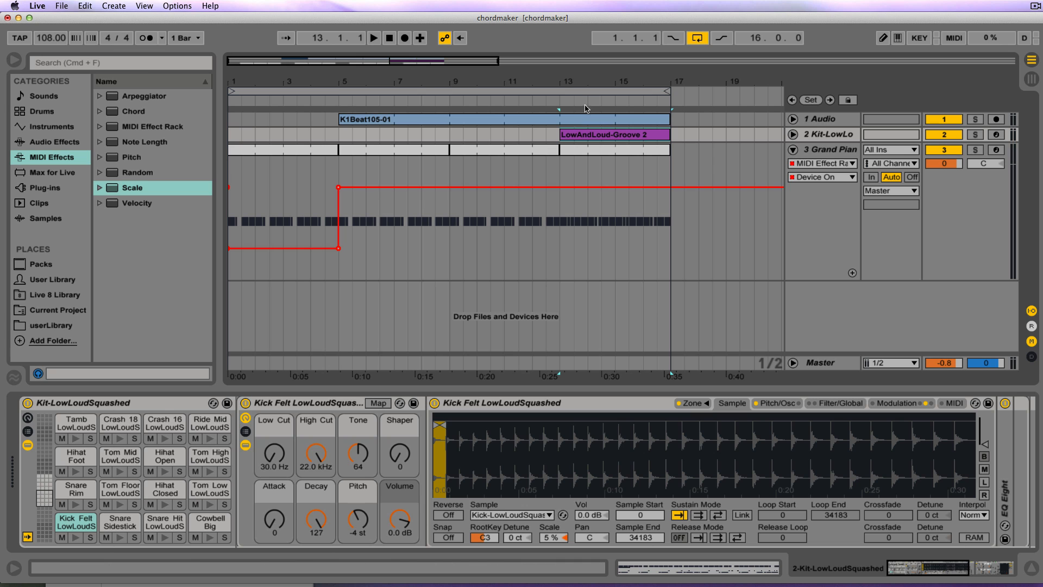
pyautogui.press('space')
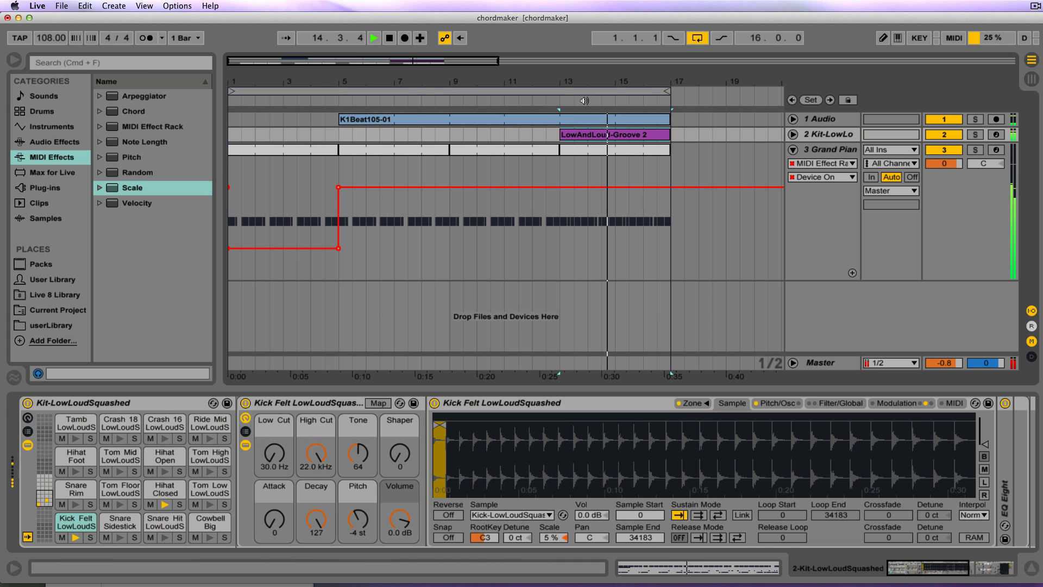
pyautogui.press('space')
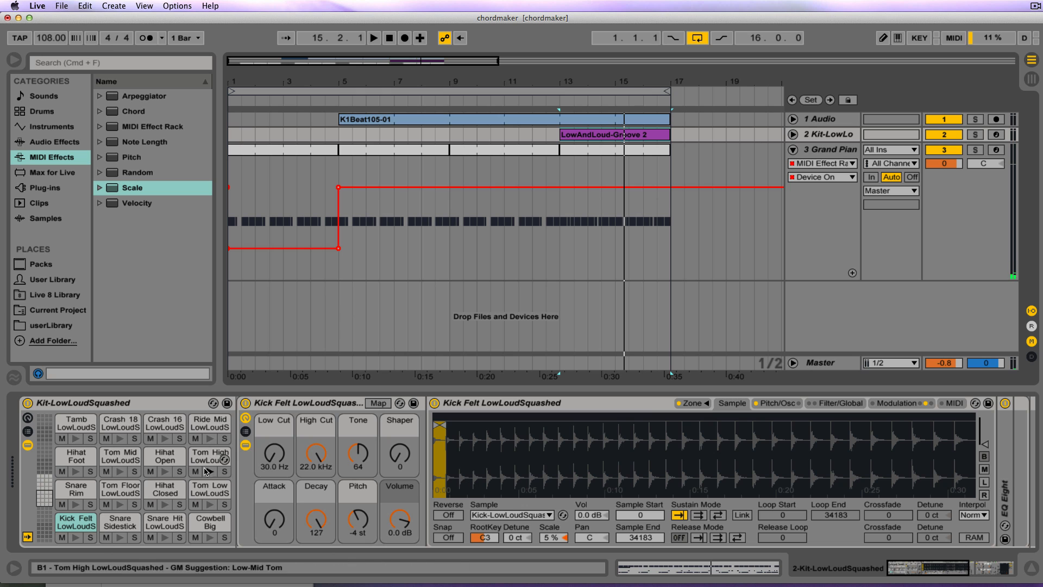
# Show the Grand Piano devices again, expand the Chord presets and select the Major Chord device
pyautogui.click(425, 158)
pyautogui.click(622, 153)
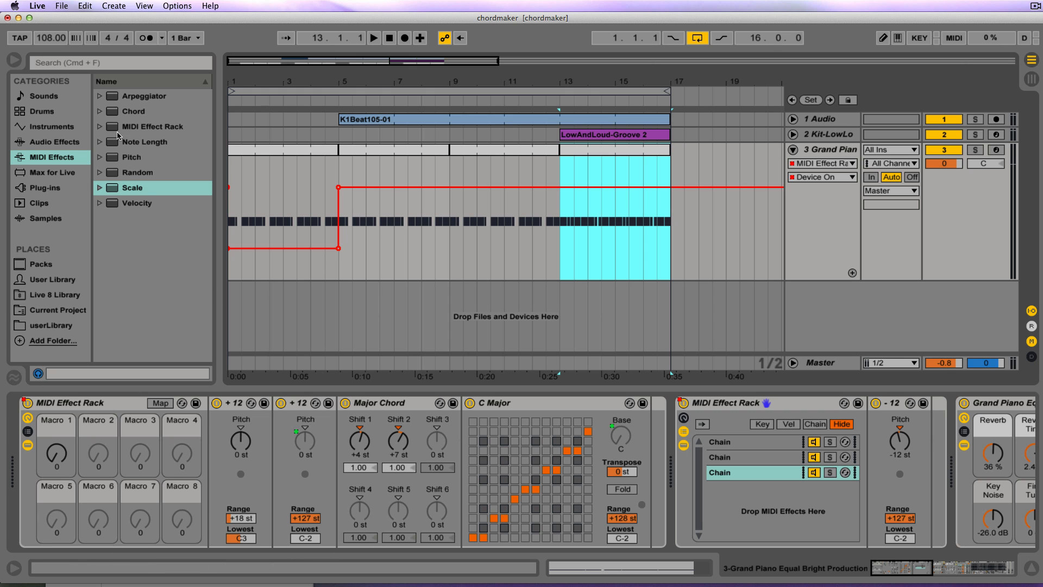
pyautogui.click(100, 112)
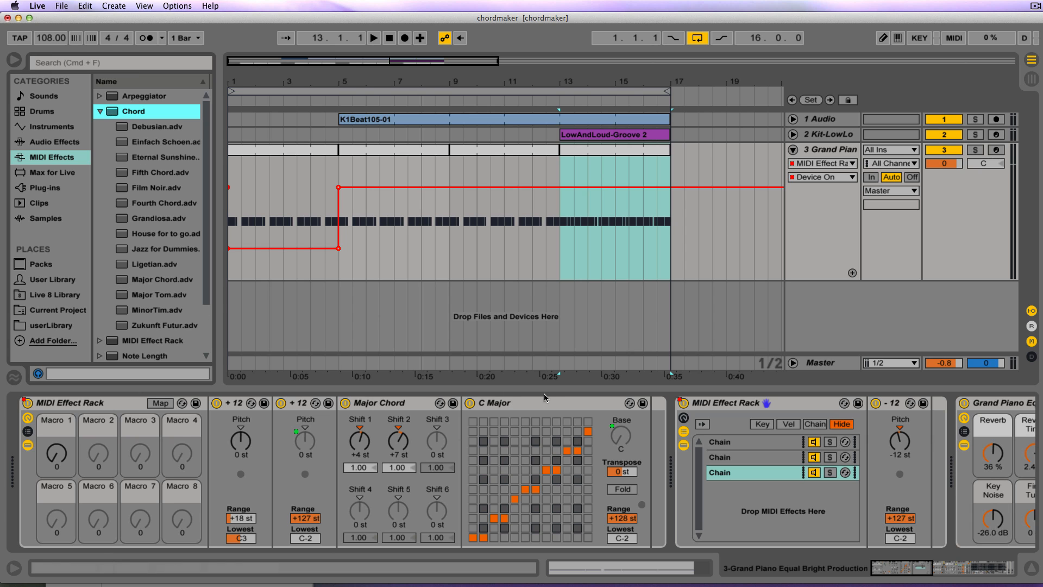
pyautogui.click(376, 404)
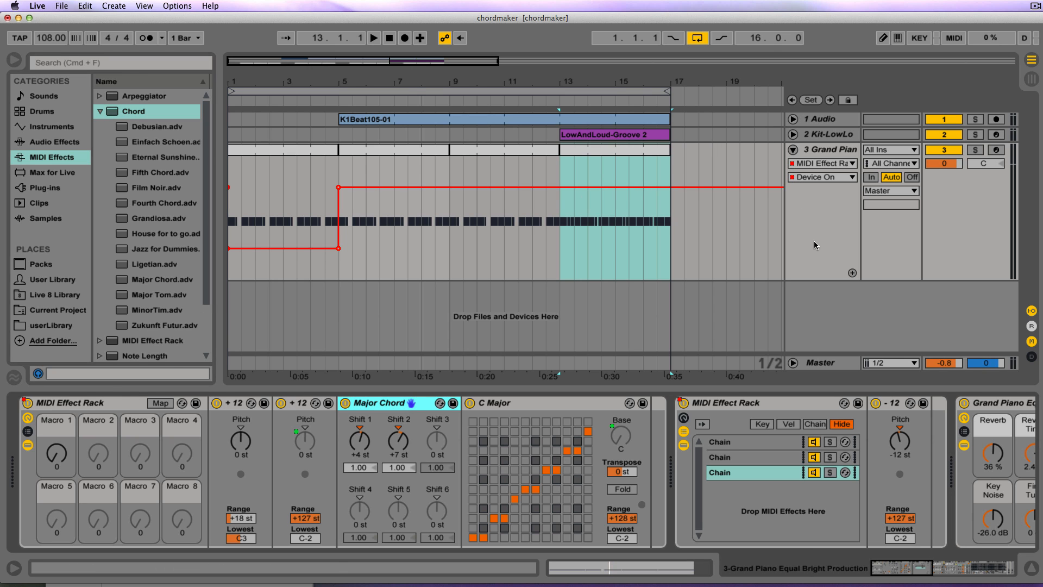
# Insert a MIDI track below the Grand Piano and load the Operator mallet preset African Bars on it
pyautogui.rightClick(811, 314)
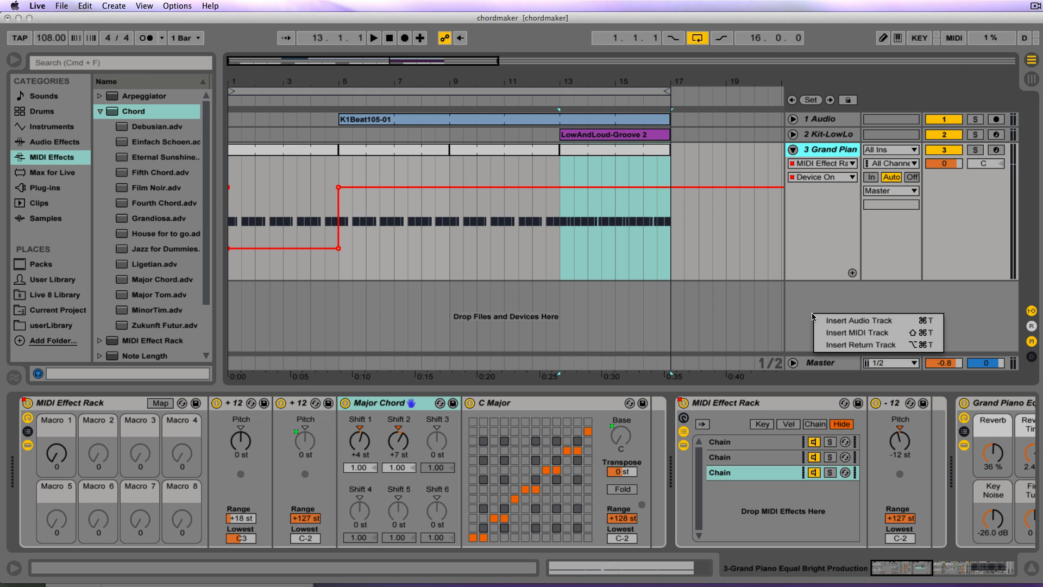
pyautogui.click(829, 331)
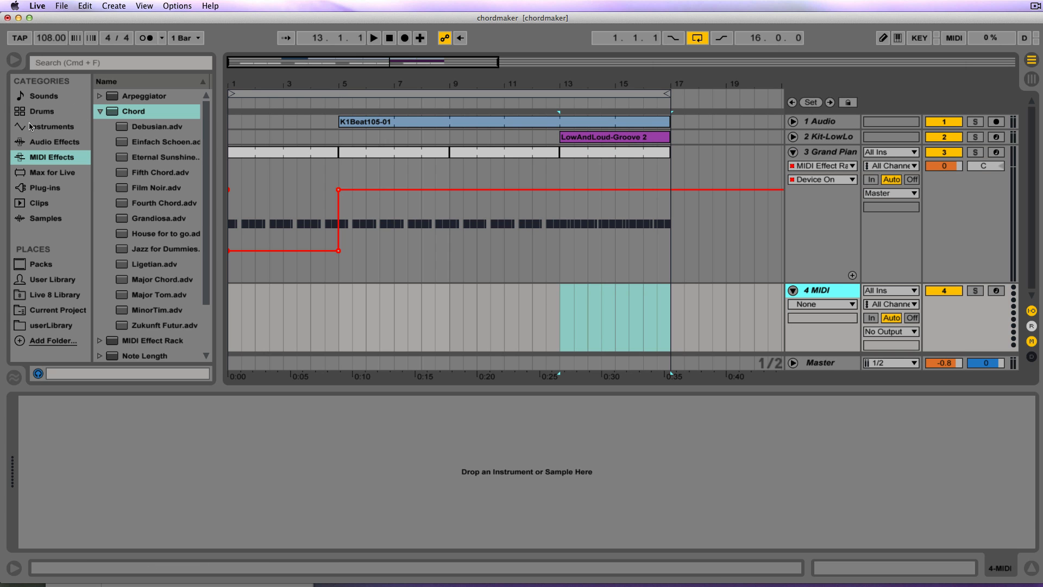
pyautogui.click(31, 126)
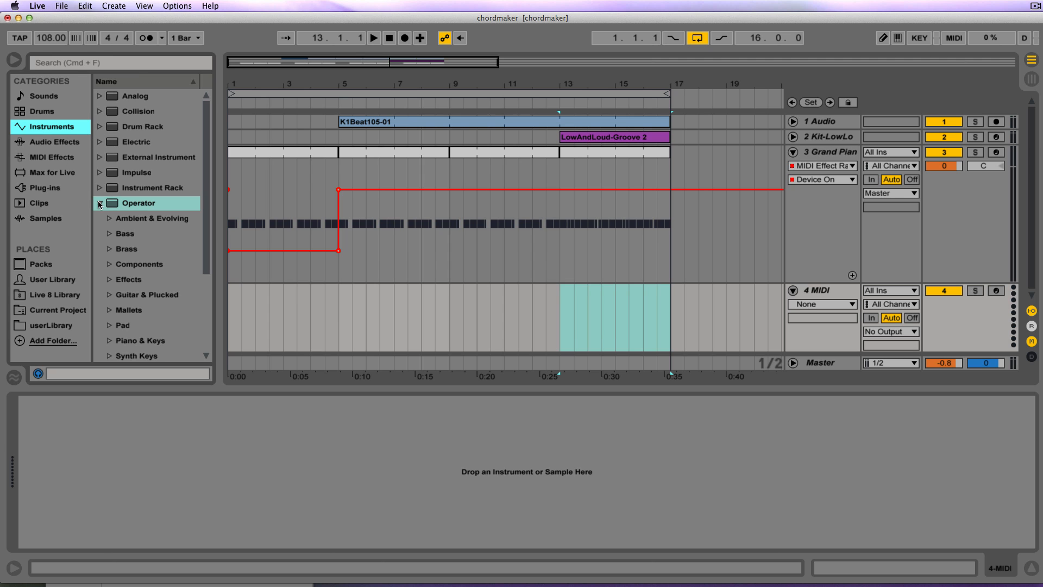
pyautogui.scroll(-1, 124, 248)
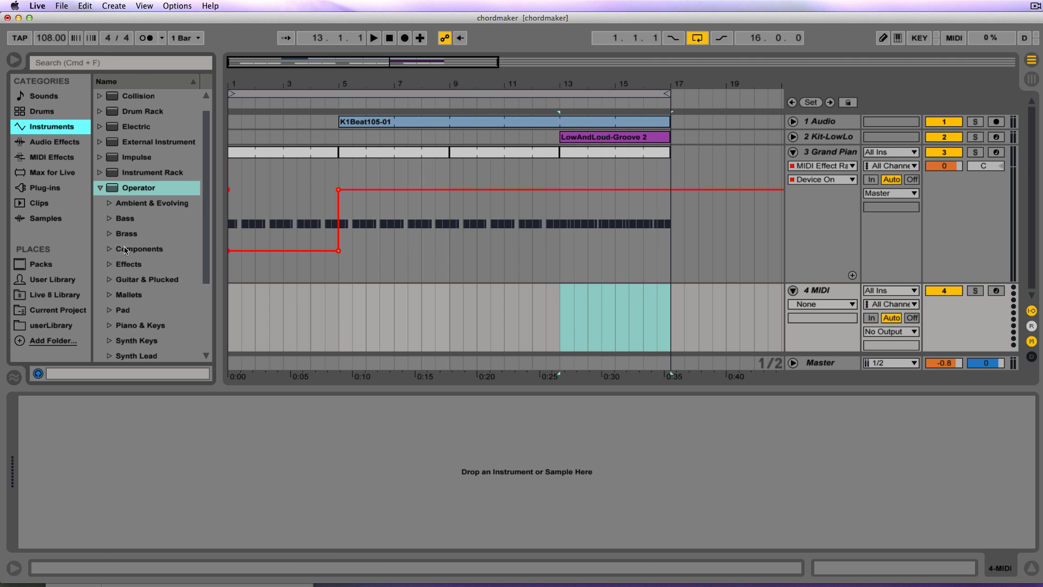
pyautogui.click(108, 295)
pyautogui.moveTo(136, 308); pyautogui.dragTo(170, 440)
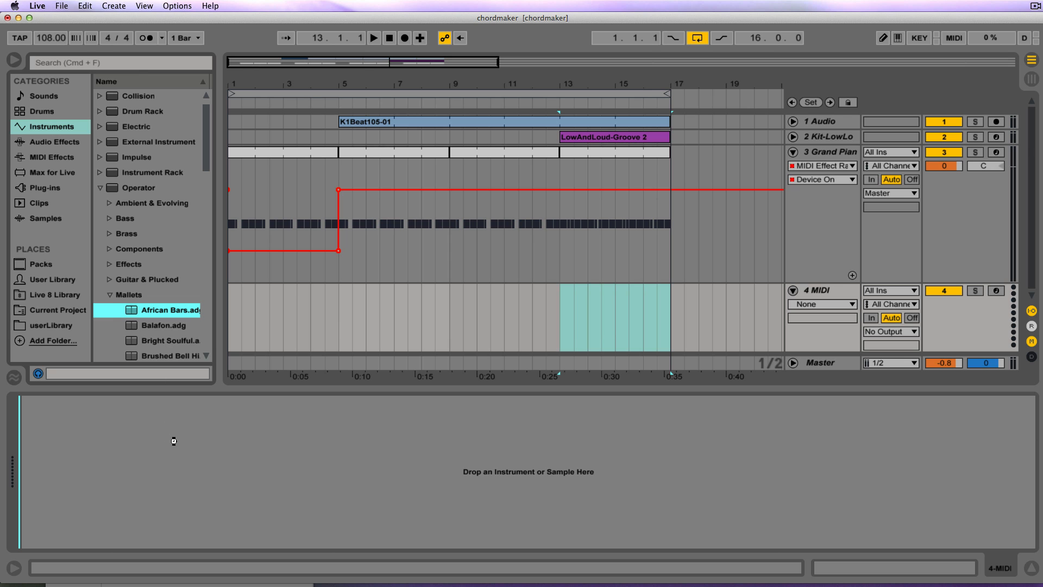
pyautogui.moveTo(173, 440); pyautogui.dragTo(175, 443)
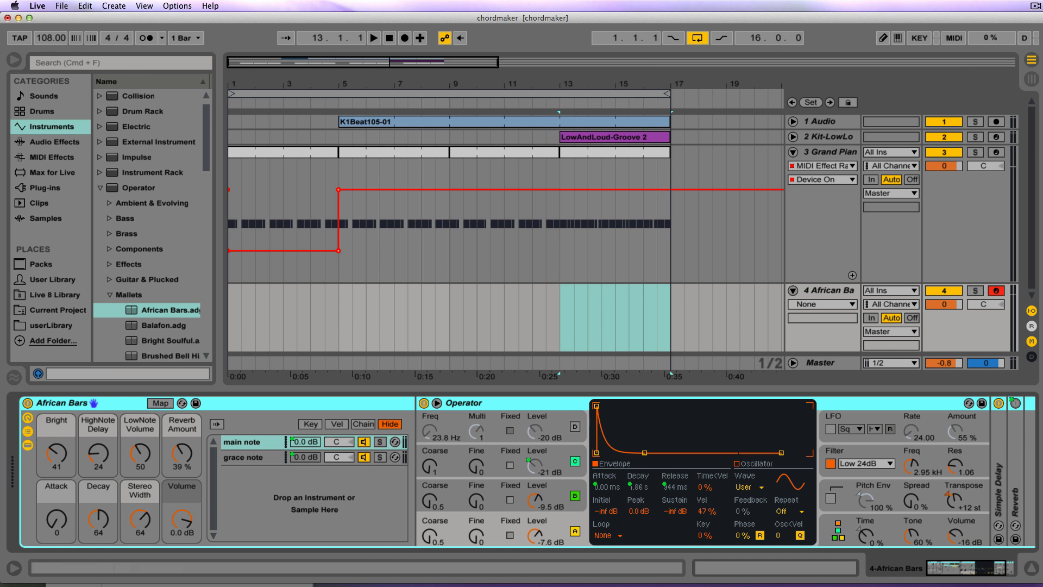
# Solo the African Bars track, insert an empty one-bar MIDI clip at bar 1 and extend it to four bars
pyautogui.click(975, 290)
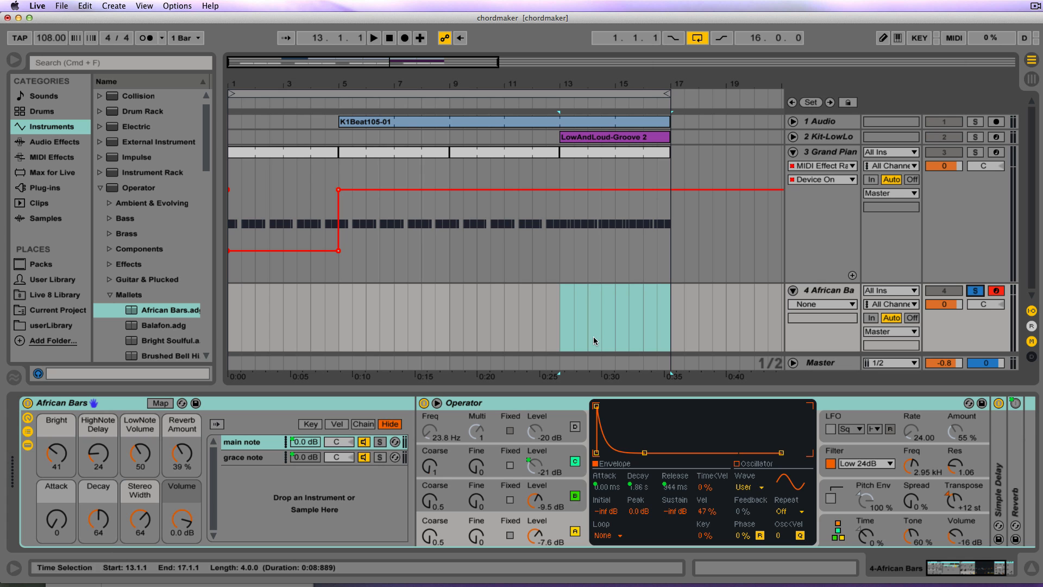
pyautogui.moveTo(231, 321); pyautogui.dragTo(245, 319)
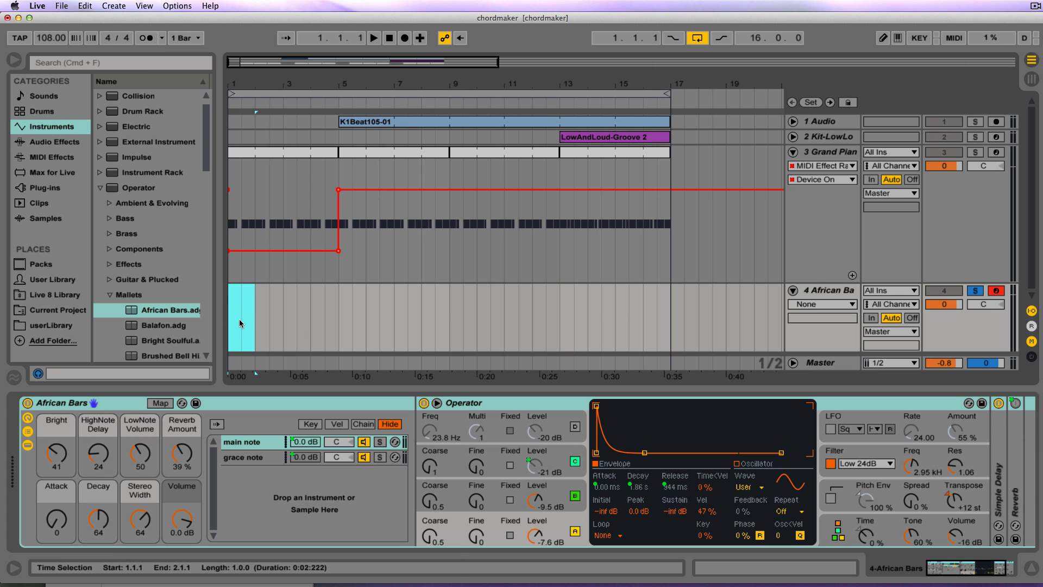
pyautogui.rightClick(246, 319)
pyautogui.click(310, 408)
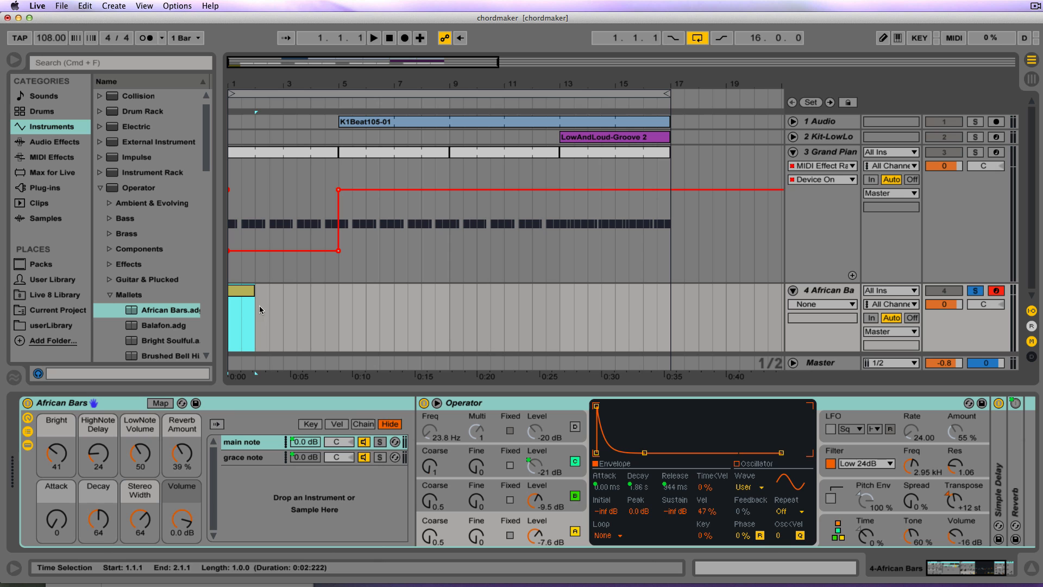
pyautogui.moveTo(254, 292); pyautogui.dragTo(338, 296)
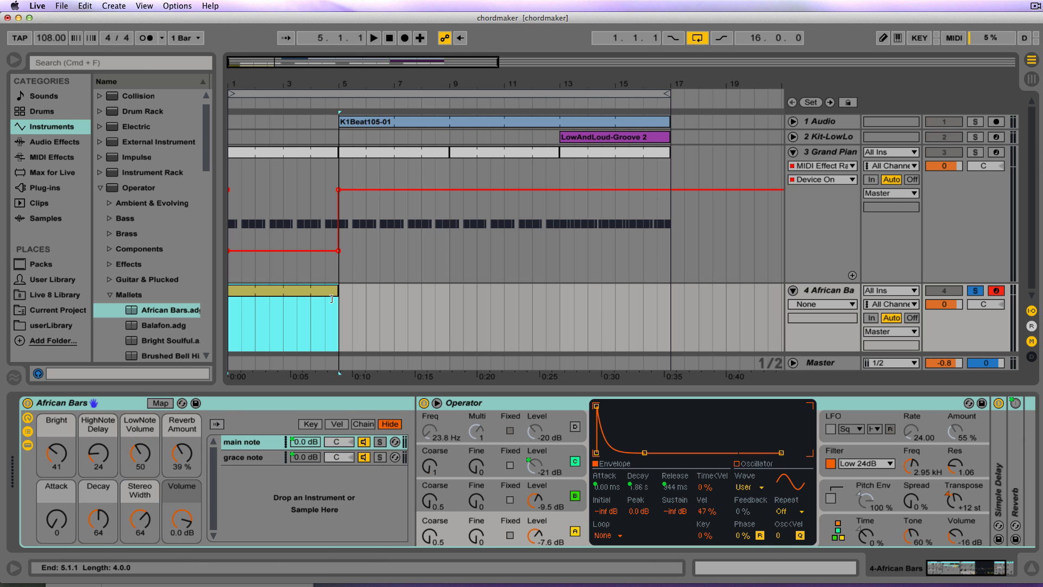
# Open the African Bars clip and draw a one-beat C2 note from 1 to 1.2
pyautogui.doubleClick(280, 292)
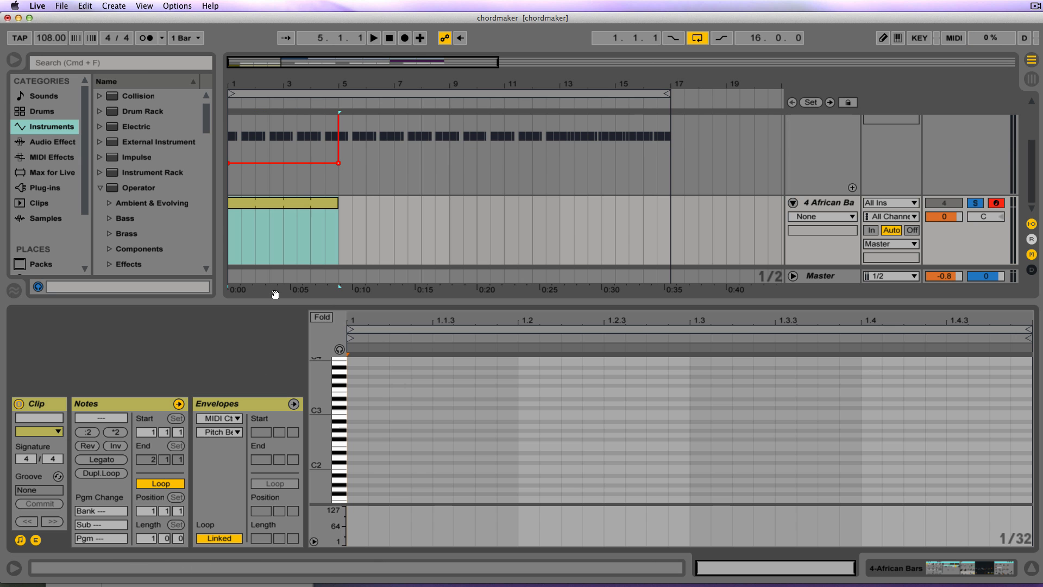
pyautogui.click(359, 466)
pyautogui.moveTo(359, 466)
pyautogui.mouseDown()
pyautogui.moveTo(536, 466)
pyautogui.moveTo(517, 467)
pyautogui.mouseUp()
# Duplicate the C2 note onto the second beat of the African Bars clip
pyautogui.moveTo(515, 477); pyautogui.dragTo(351, 432)
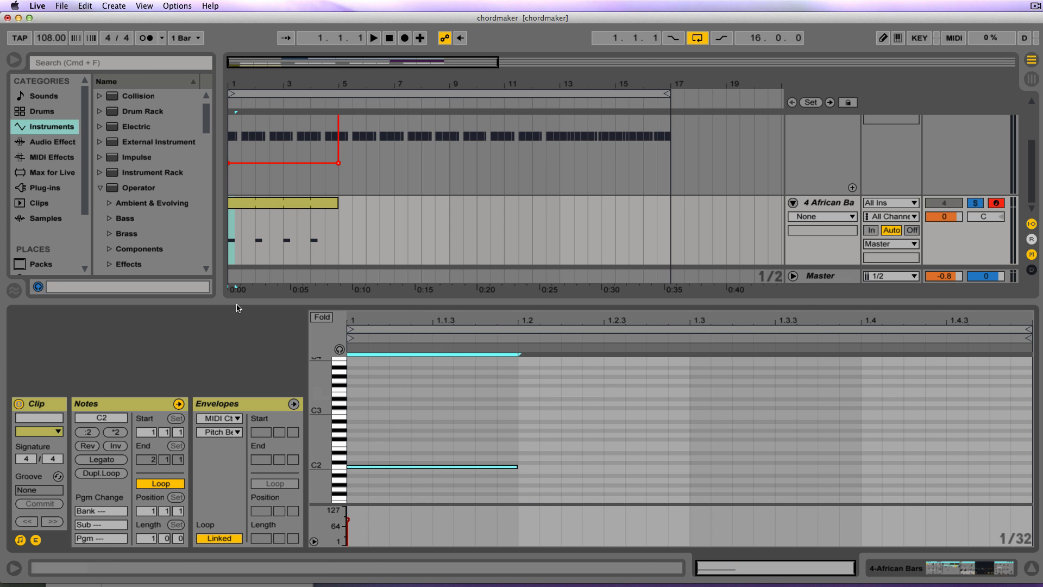
pyautogui.click(67, 6)
pyautogui.moveTo(85, 5)
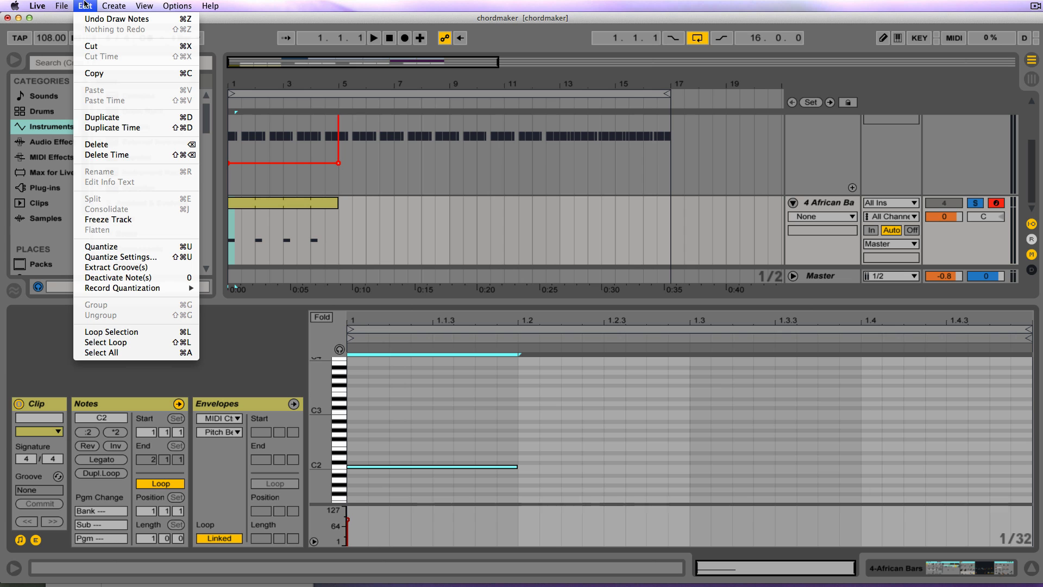
pyautogui.click(103, 117)
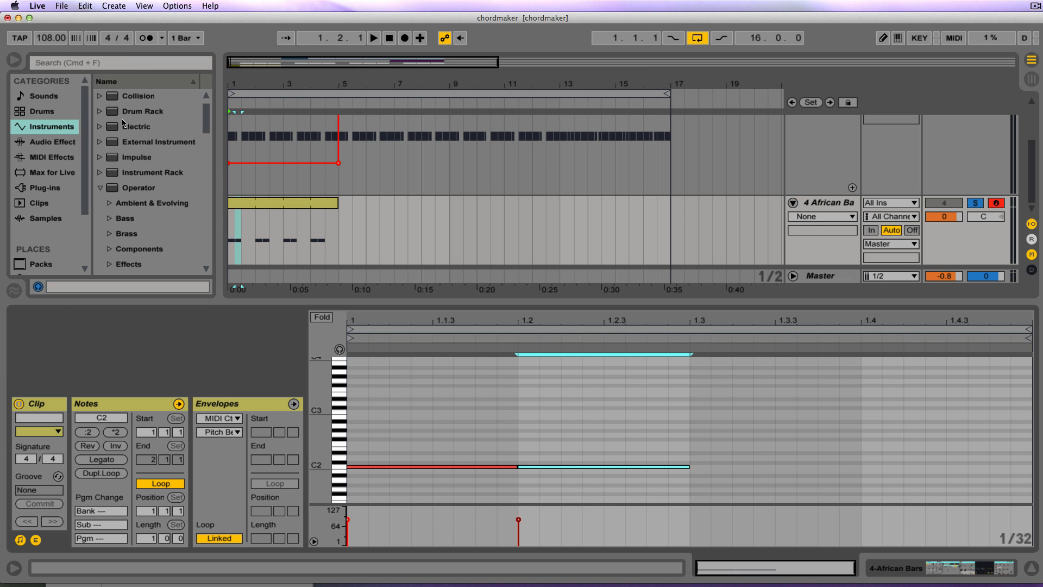
# Duplicate the C2 note onto the third and fourth beats of the African Bars clip and start playback
pyautogui.click(84, 5)
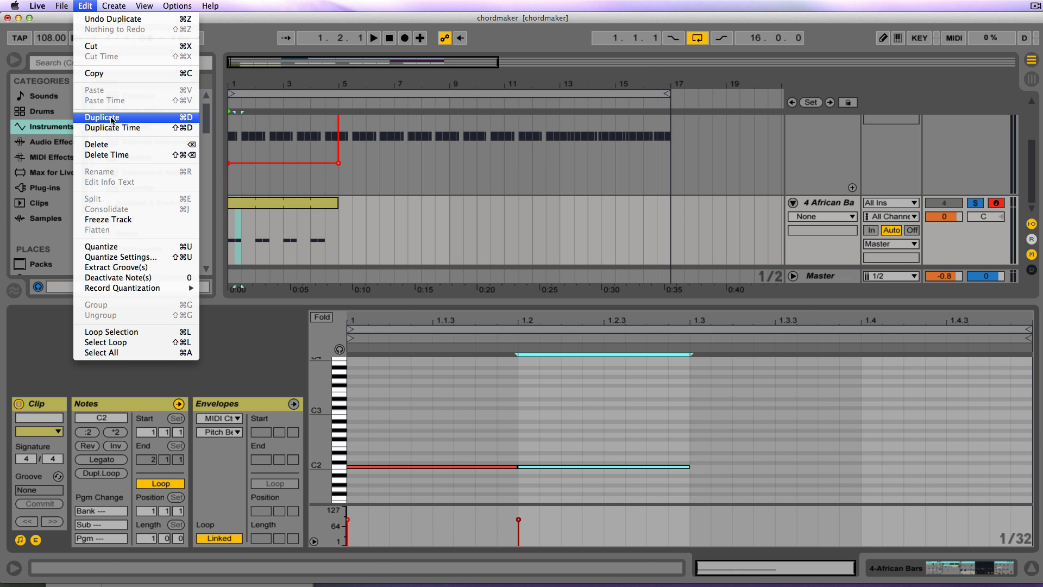
pyautogui.press('super+d')
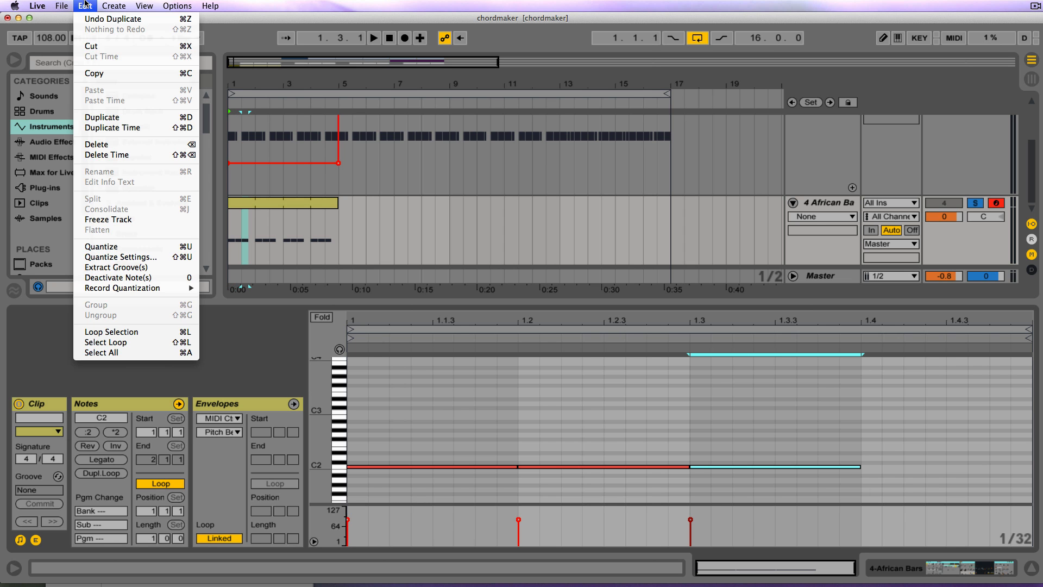
pyautogui.click(105, 118)
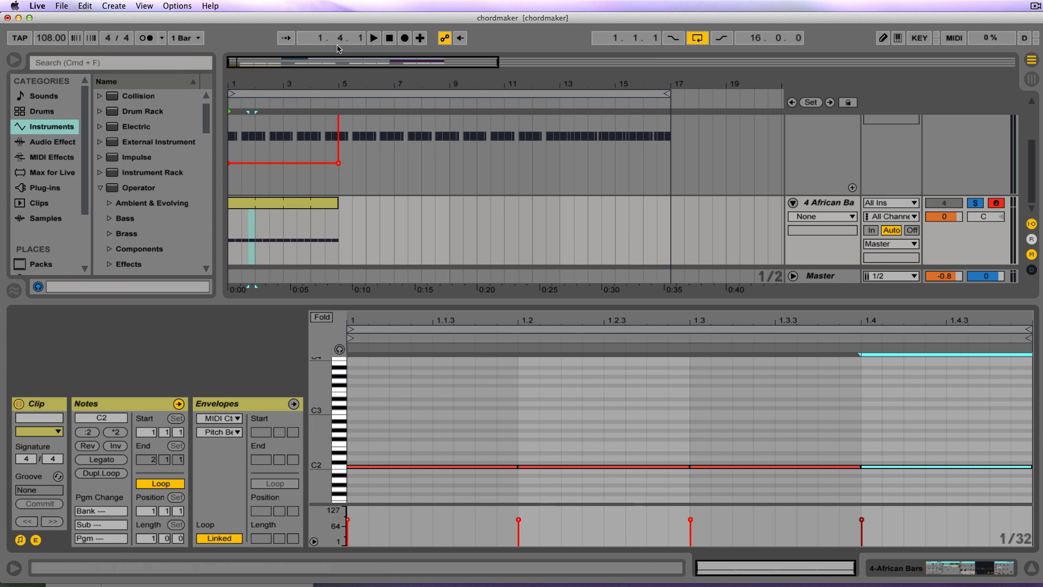
pyautogui.click(374, 39)
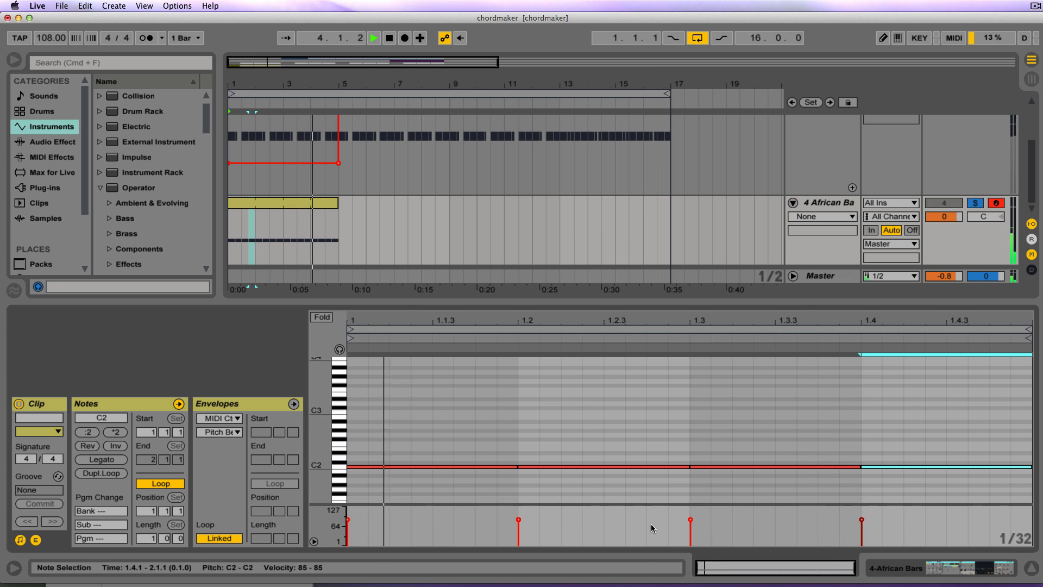
# Insert a Chord MIDI effect before the African Bars rack and play the arrangement from bar 1
pyautogui.click(886, 571)
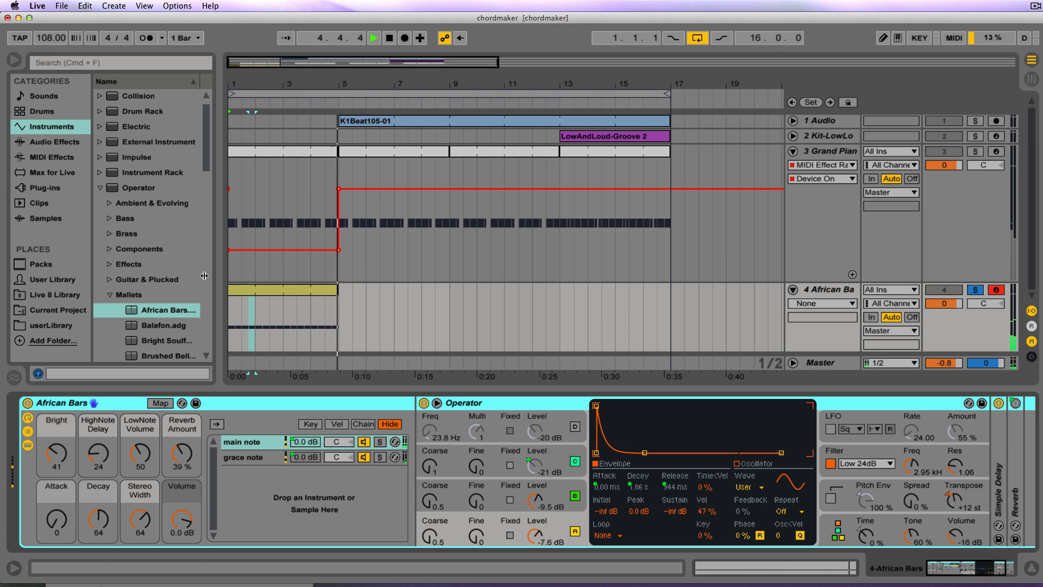
pyautogui.click(47, 157)
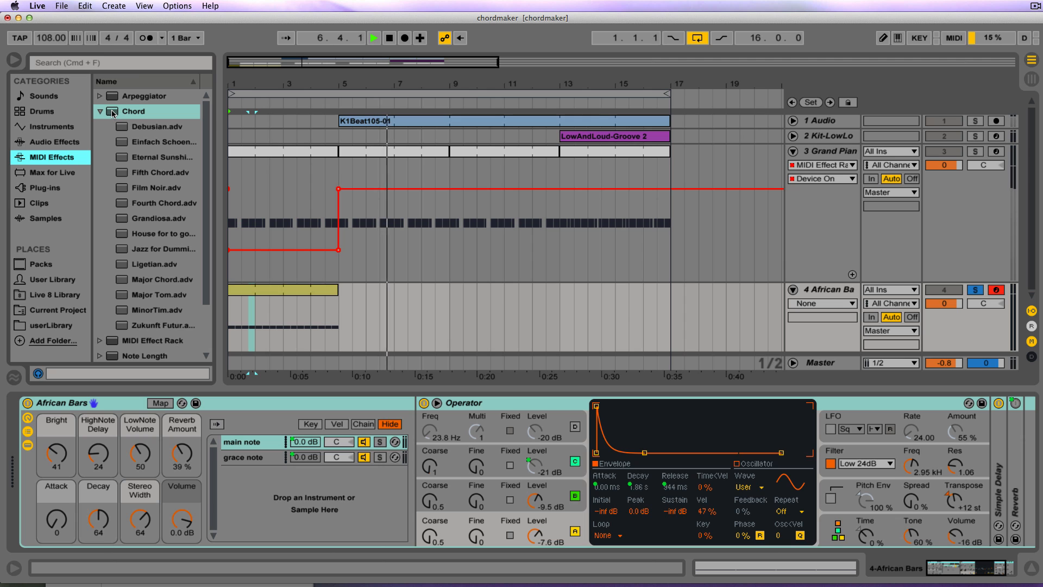
pyautogui.moveTo(113, 112); pyautogui.dragTo(20, 469)
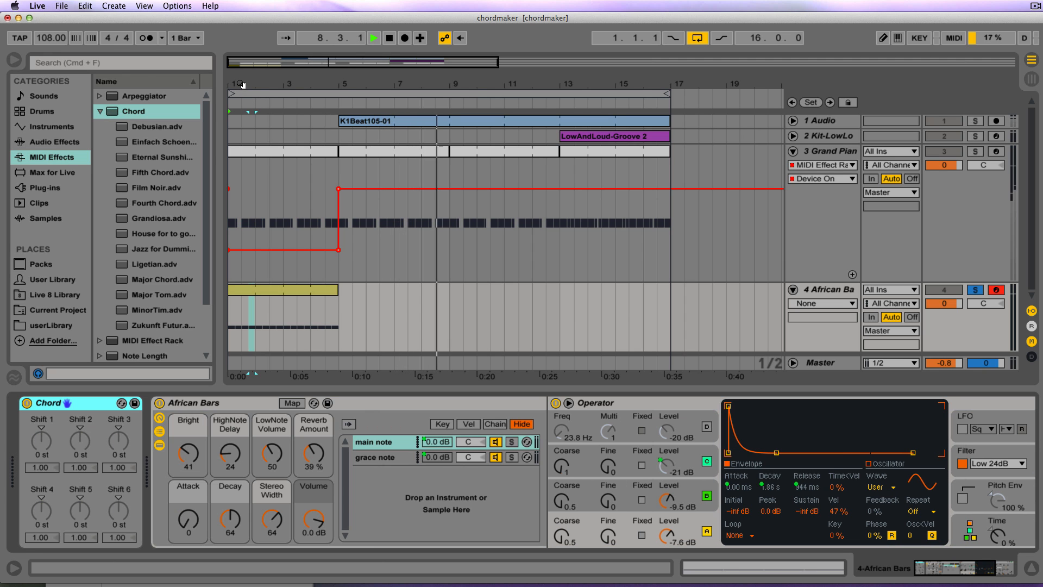
pyautogui.click(235, 99)
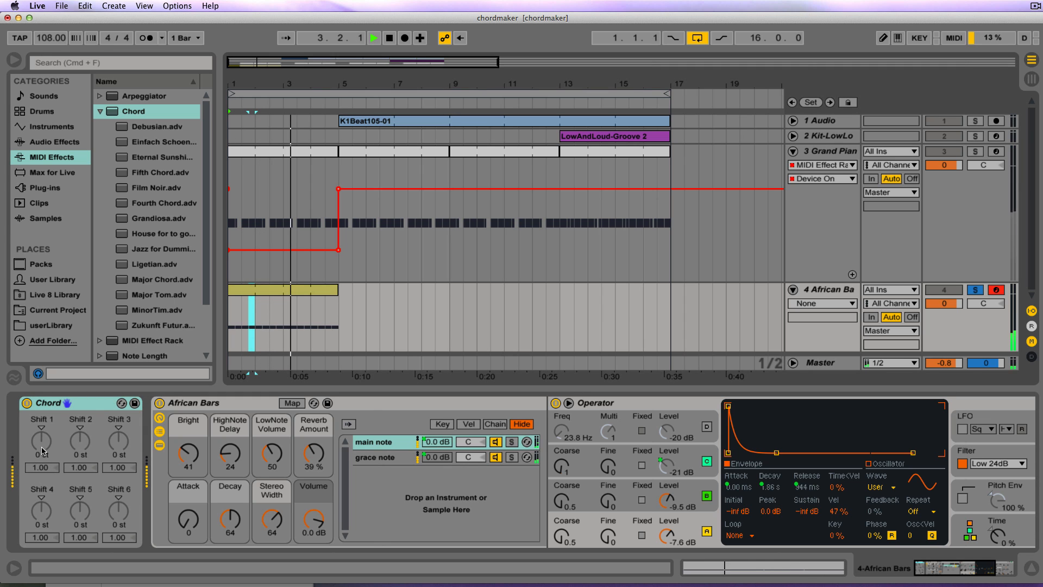
# Set the Chord effect's Shift 1 to +4 st and Shift 2 to +7 st, then shorten the arrangement loop to the first four bars
pyautogui.moveTo(44, 444); pyautogui.dragTo(43, 427)
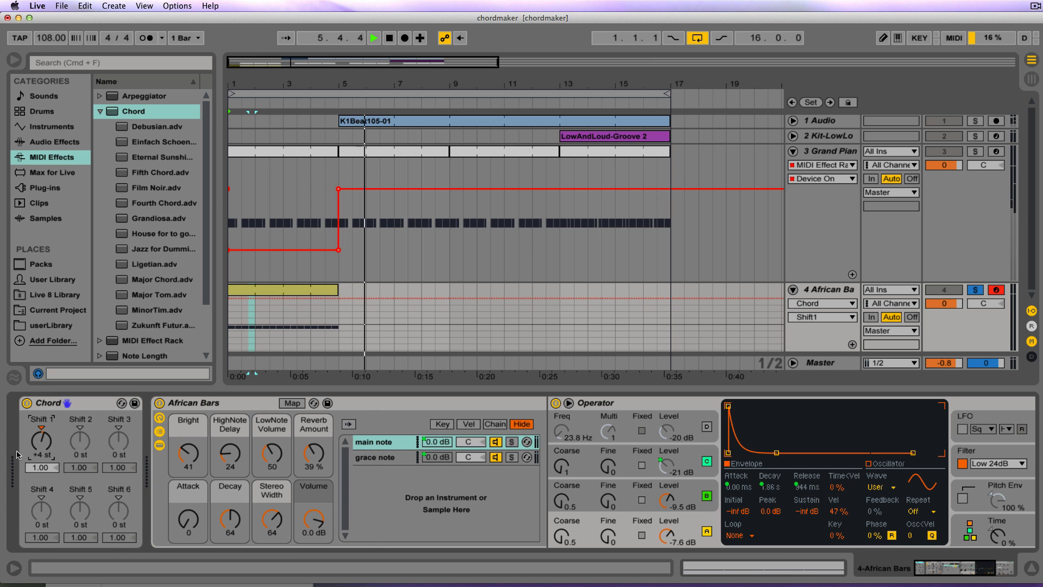
pyautogui.moveTo(76, 448); pyautogui.dragTo(77, 429)
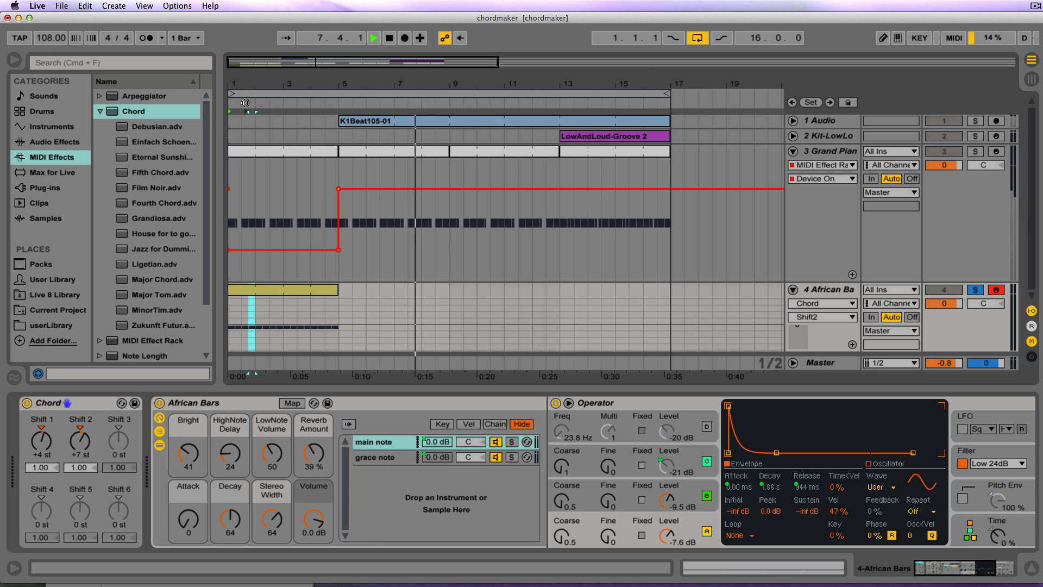
pyautogui.moveTo(668, 94); pyautogui.dragTo(342, 105)
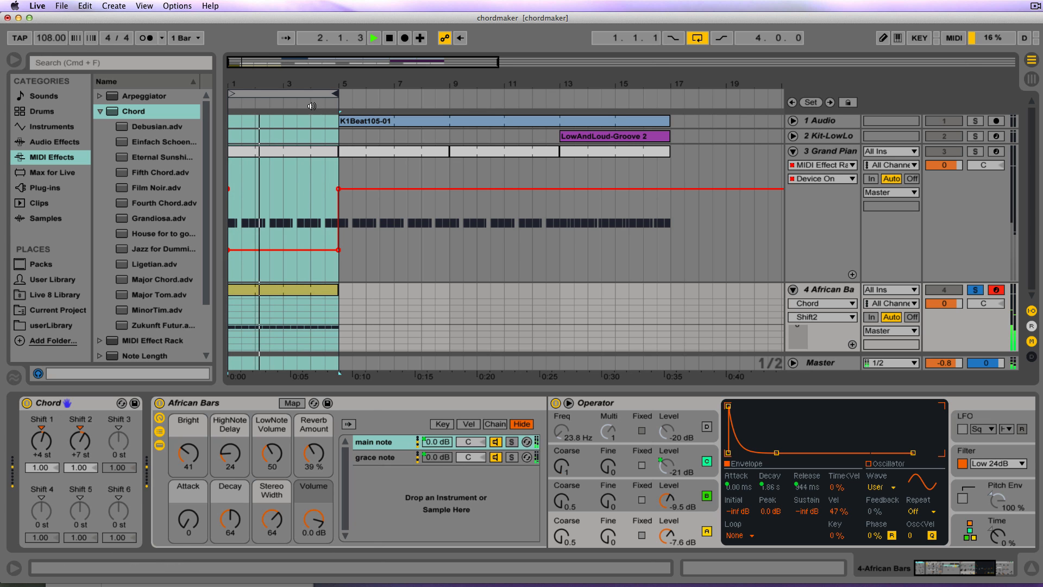
pyautogui.click(389, 38)
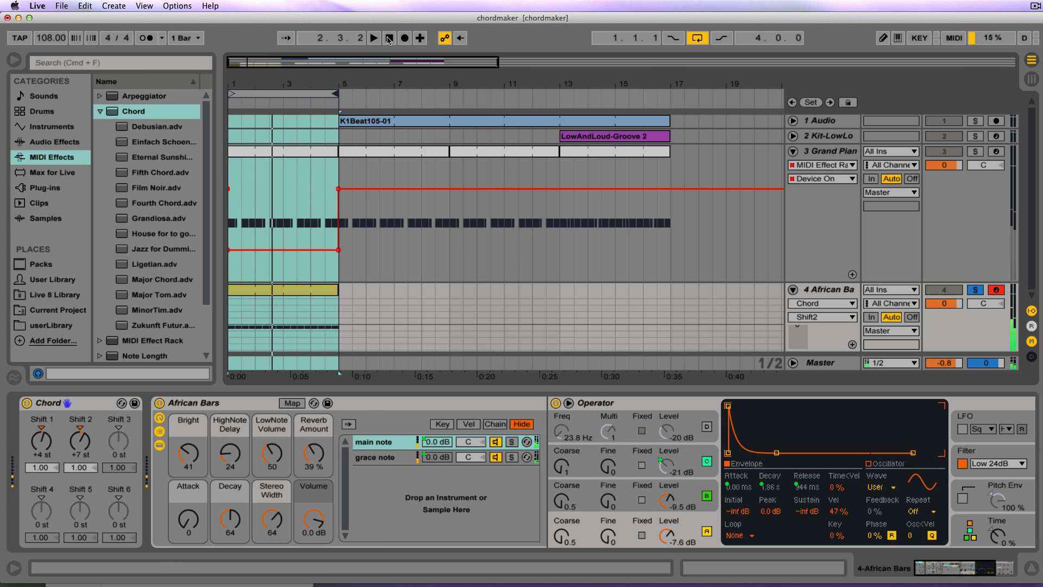
# Examine the Grand Piano track's MIDI effect chain at bar 13, looking at its Major Chord and C Major devices
pyautogui.click(391, 155)
pyautogui.click(301, 152)
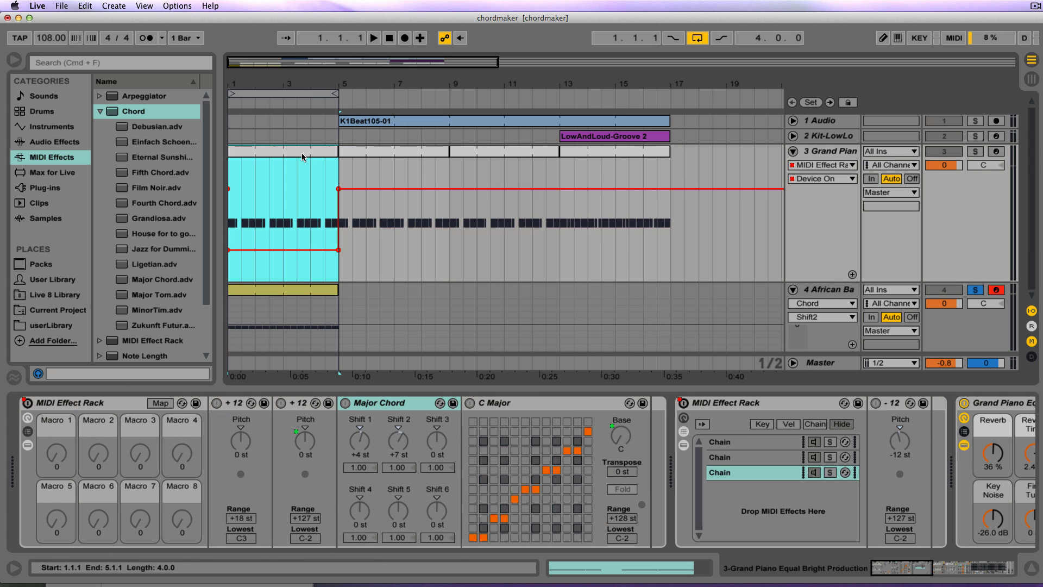
pyautogui.click(602, 153)
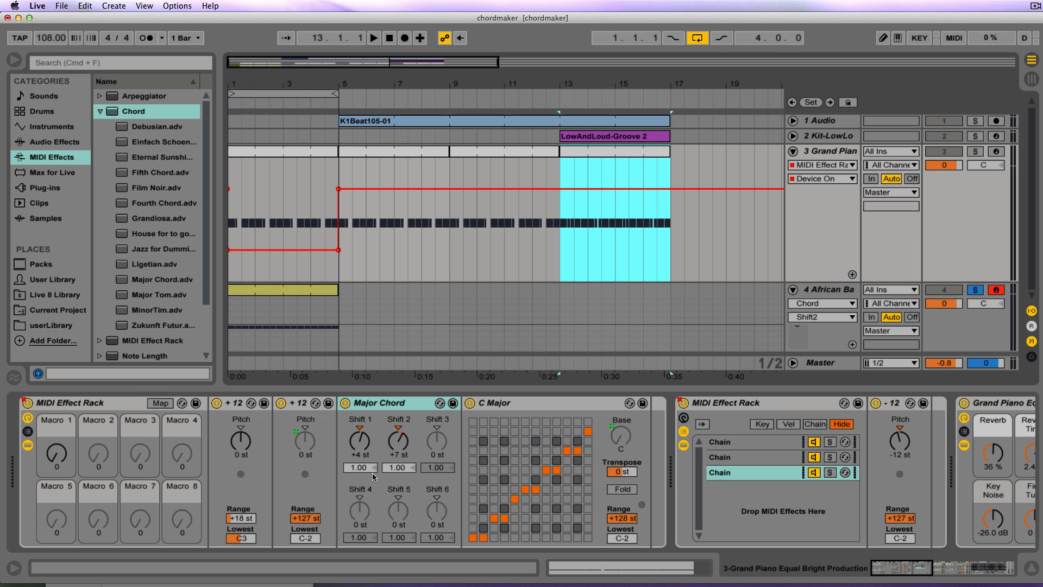
pyautogui.click(402, 406)
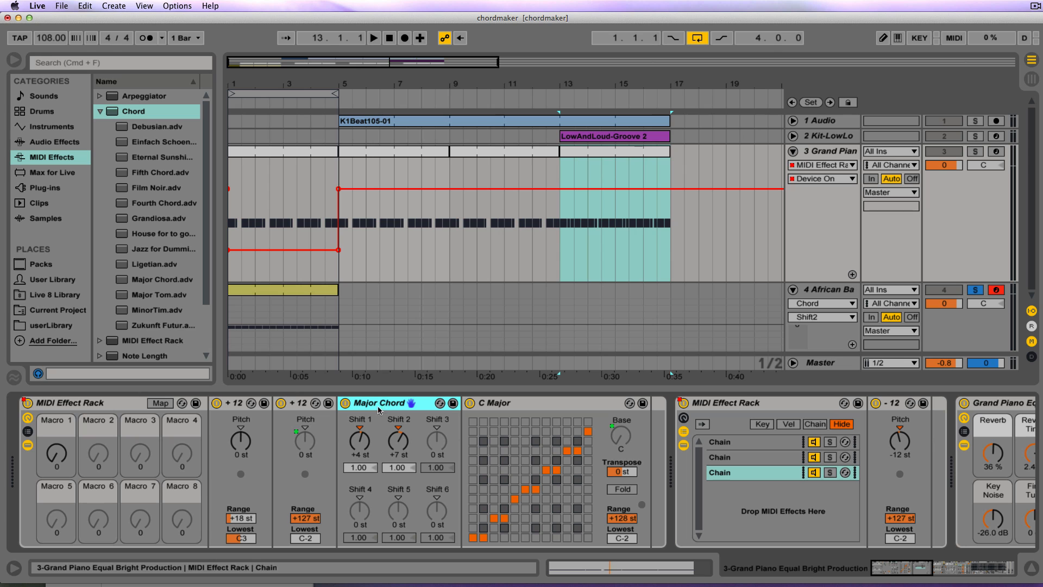
pyautogui.click(530, 407)
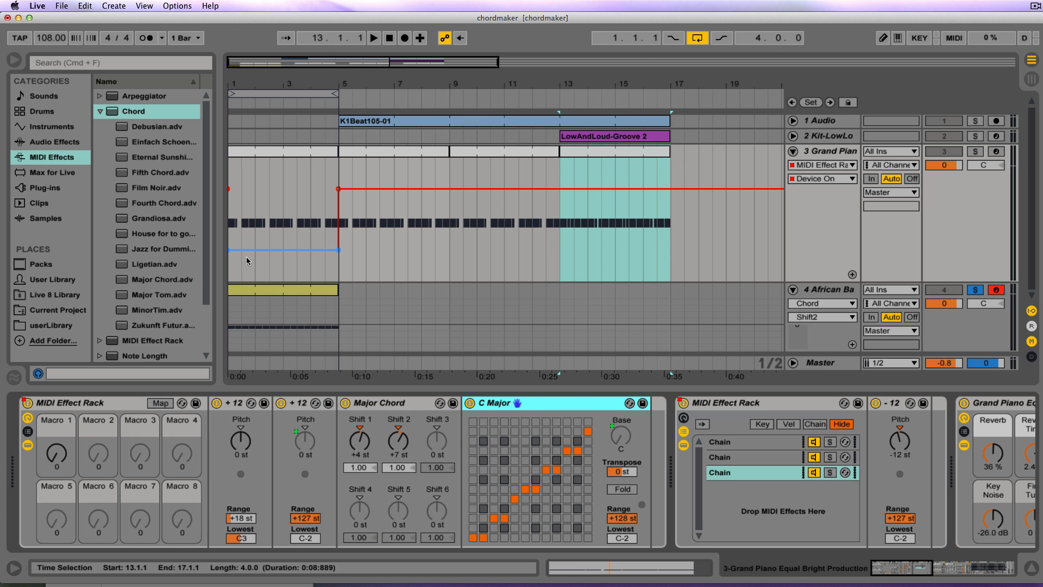
# Add the C Major Scale preset to the African Bars track between the Chord effect and the African Bars rack
pyautogui.click(99, 113)
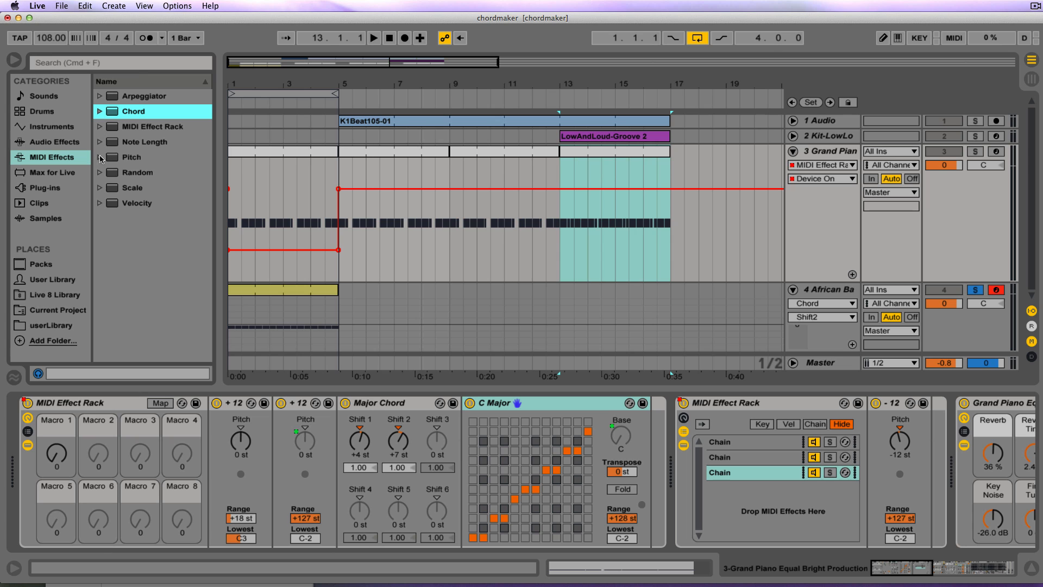
pyautogui.click(100, 188)
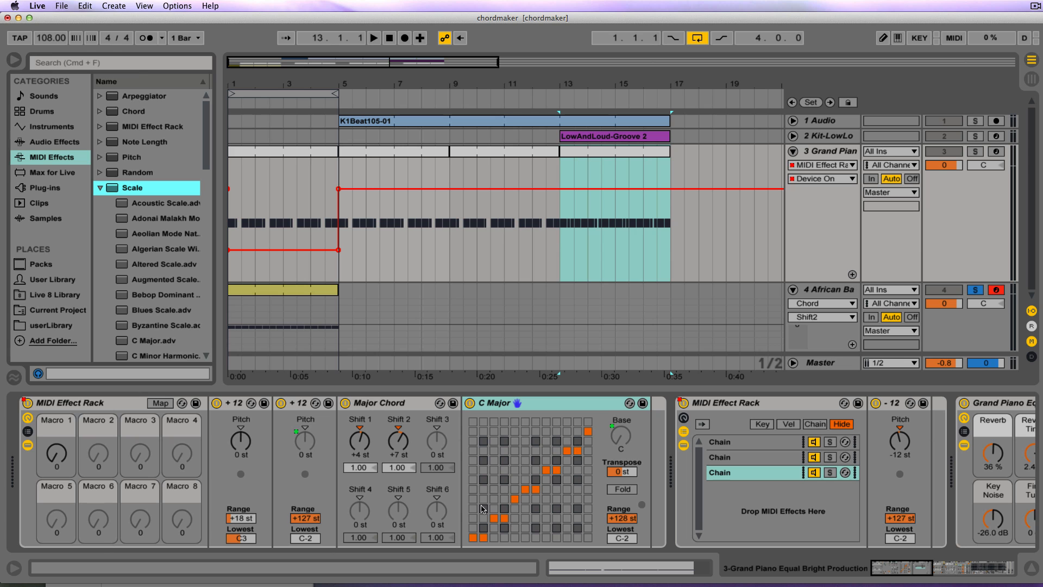
pyautogui.click(382, 406)
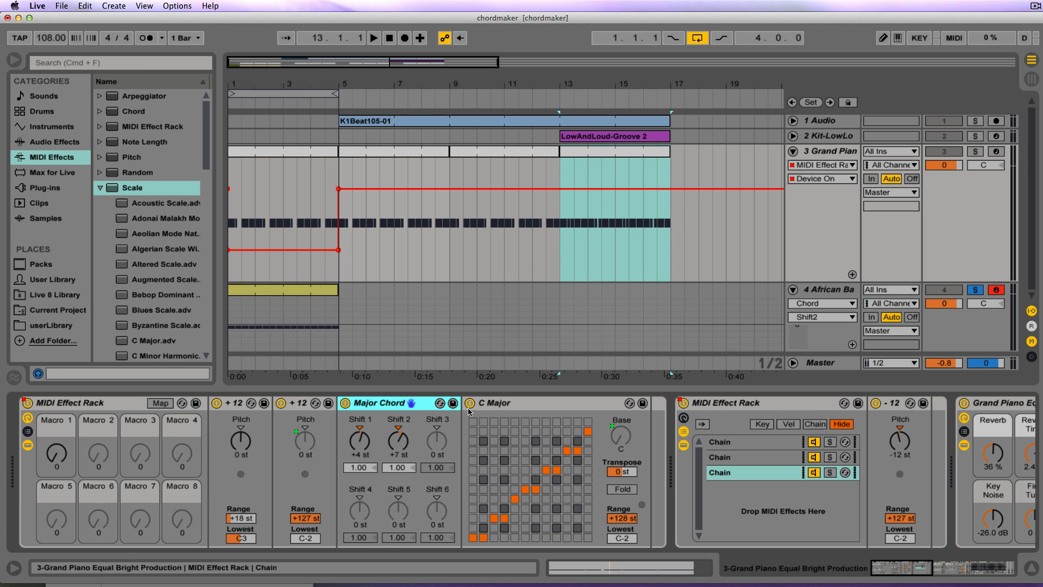
pyautogui.hscroll(1, 470, 411)
pyautogui.hscroll(-1, 357, 413)
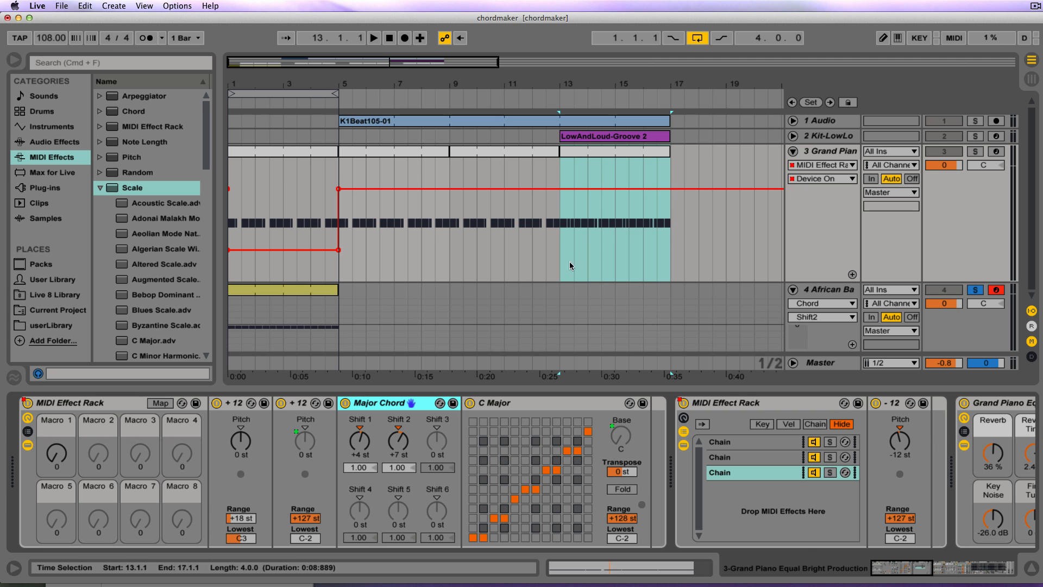
pyautogui.click(292, 292)
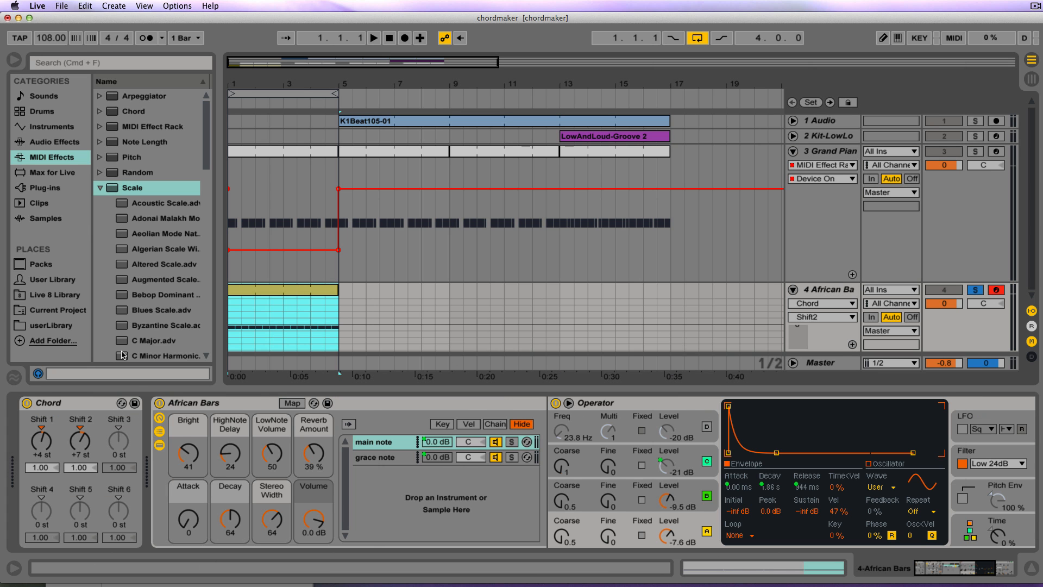
pyautogui.moveTo(120, 346); pyautogui.dragTo(153, 437)
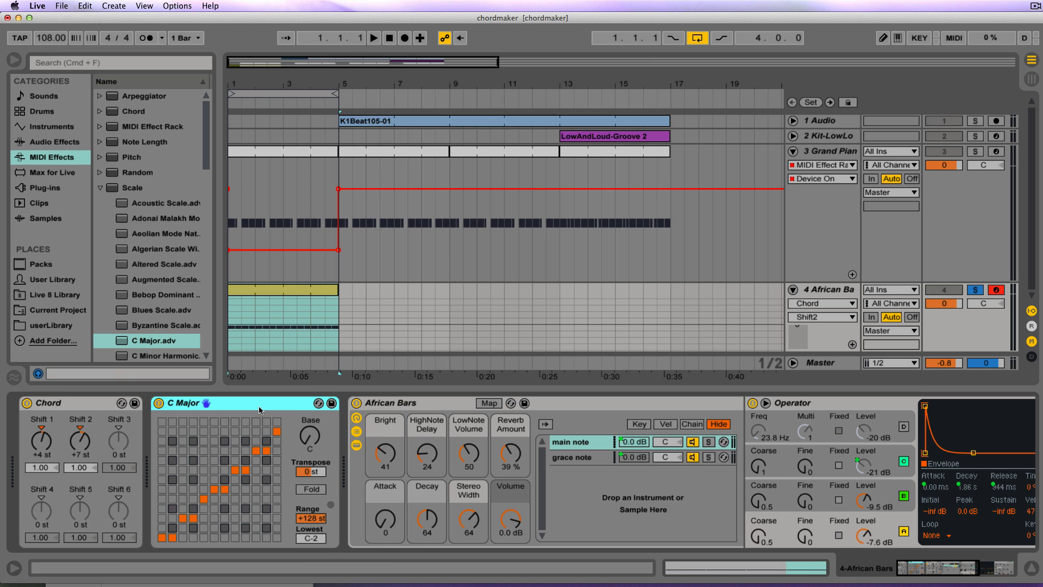
# Play the looped African Bars clip through the Chord and C Major effects, then stop playback
pyautogui.click(374, 38)
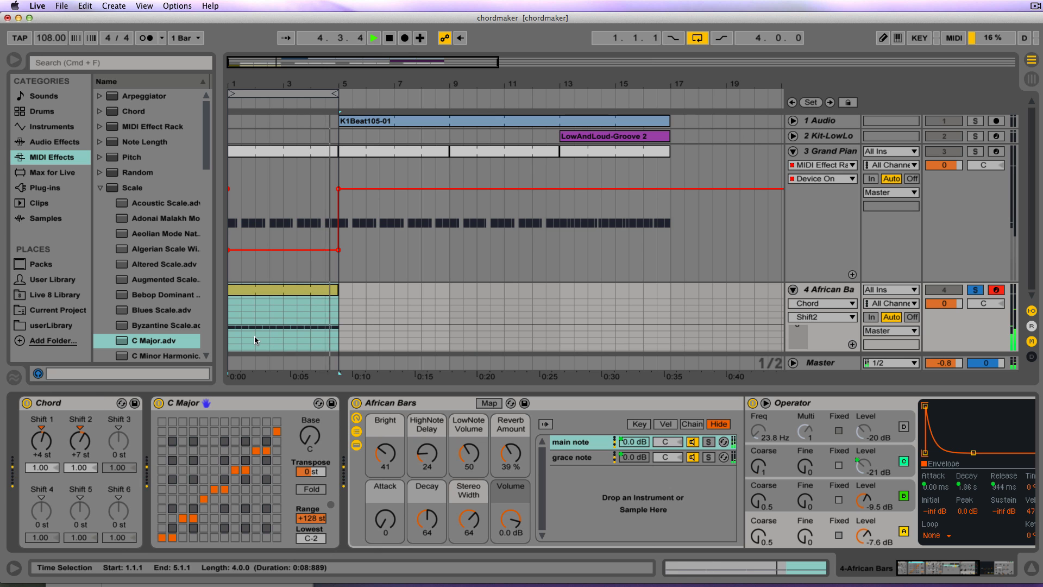
pyautogui.click(62, 403)
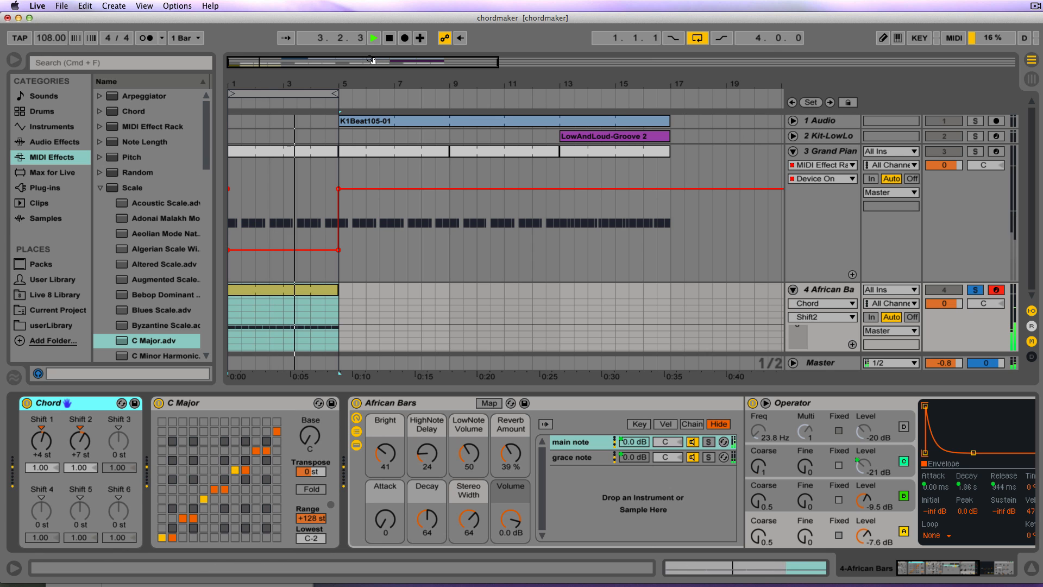
pyautogui.press('space')
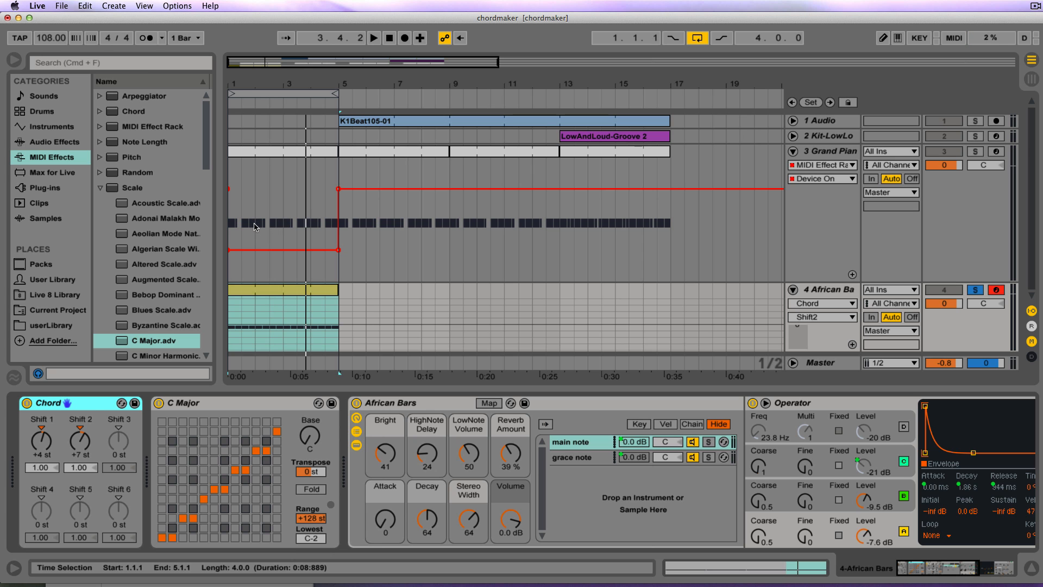
# Raise the second, third and fourth notes of the African Bars clip to F2, G2 and A2, and play the loop
pyautogui.click(705, 568)
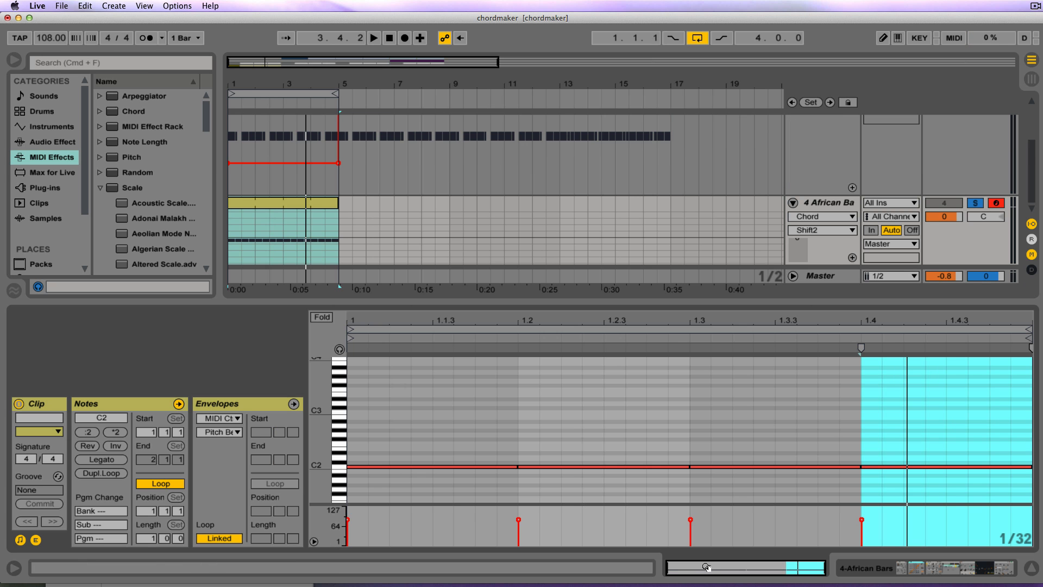
pyautogui.moveTo(565, 466); pyautogui.dragTo(570, 445)
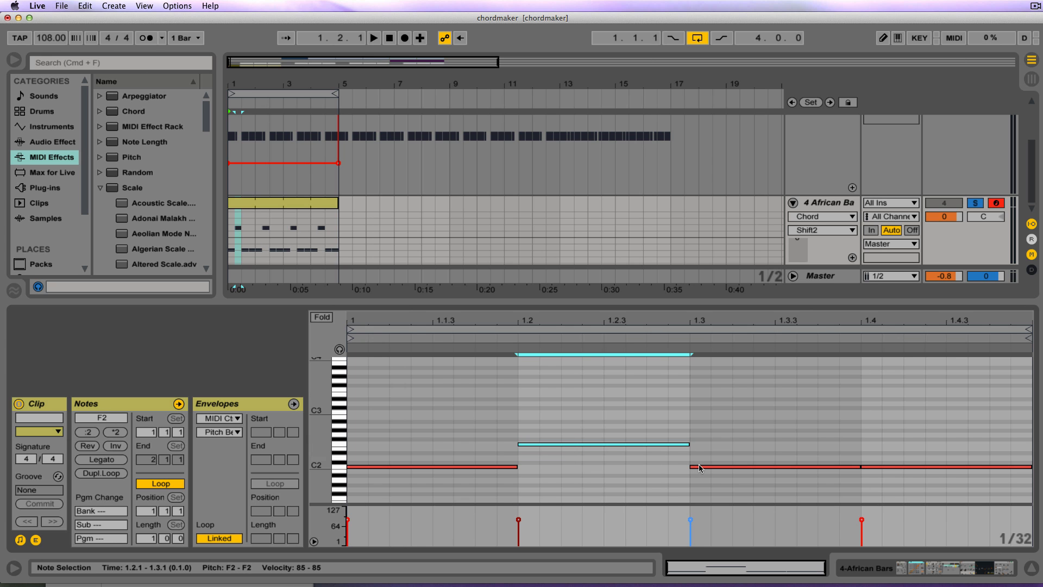
pyautogui.moveTo(700, 467); pyautogui.dragTo(702, 435)
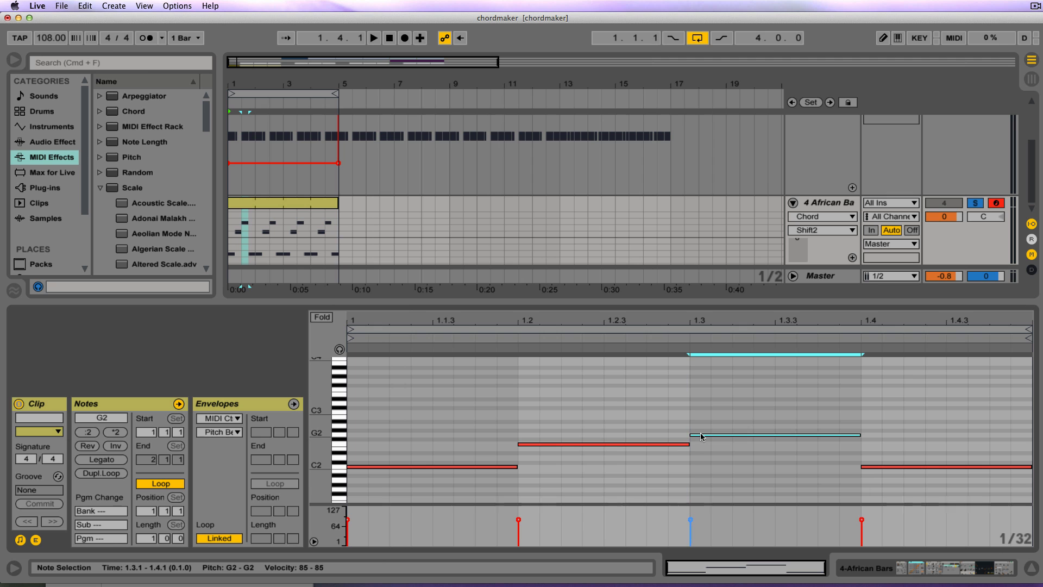
pyautogui.moveTo(871, 471); pyautogui.dragTo(874, 429)
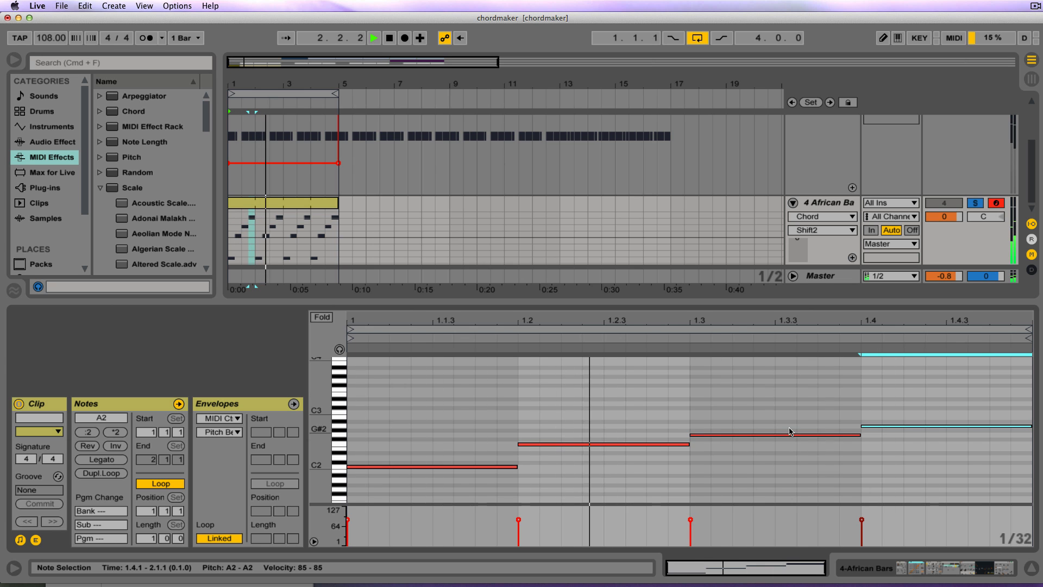
# Try a one-beat B1 note on the third beat, lower it to A1 and delete it
pyautogui.doubleClick(695, 471)
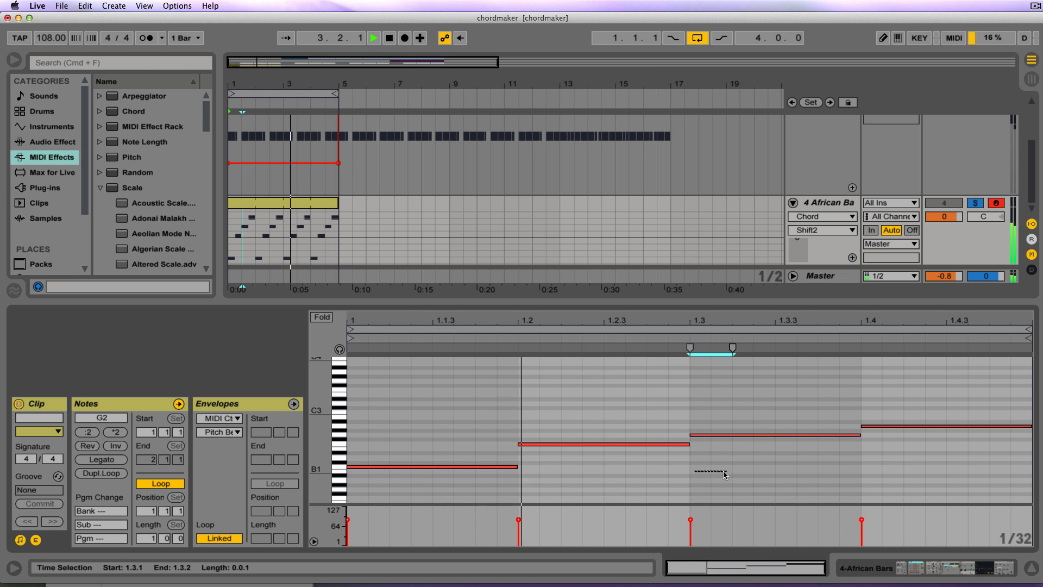
pyautogui.moveTo(709, 473); pyautogui.dragTo(858, 474)
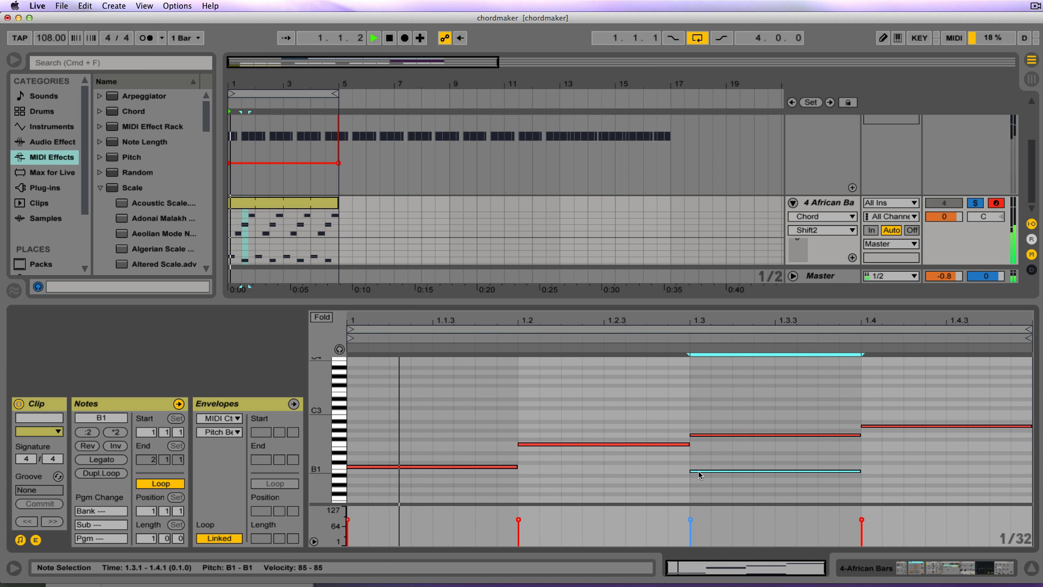
pyautogui.moveTo(694, 472); pyautogui.dragTo(700, 483)
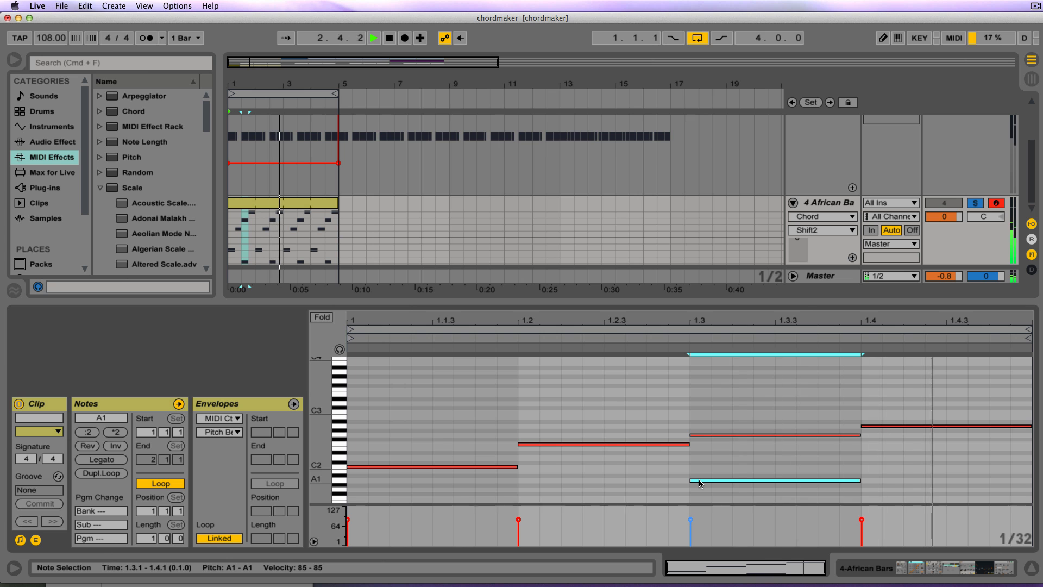
pyautogui.doubleClick(700, 481)
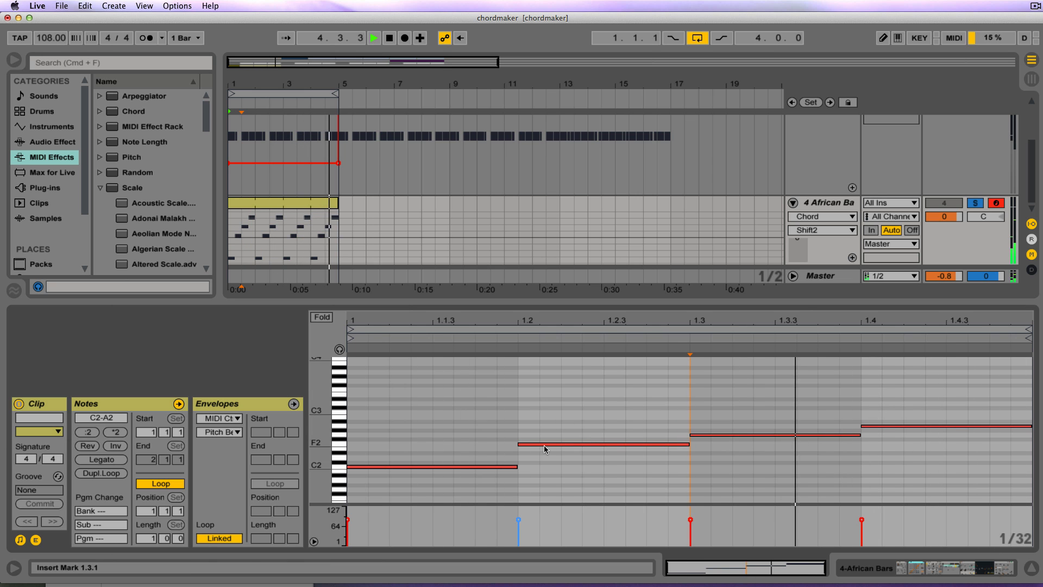
# Lower the second, third and fourth notes of the African Bars clip to C2
pyautogui.moveTo(544, 445); pyautogui.dragTo(526, 467)
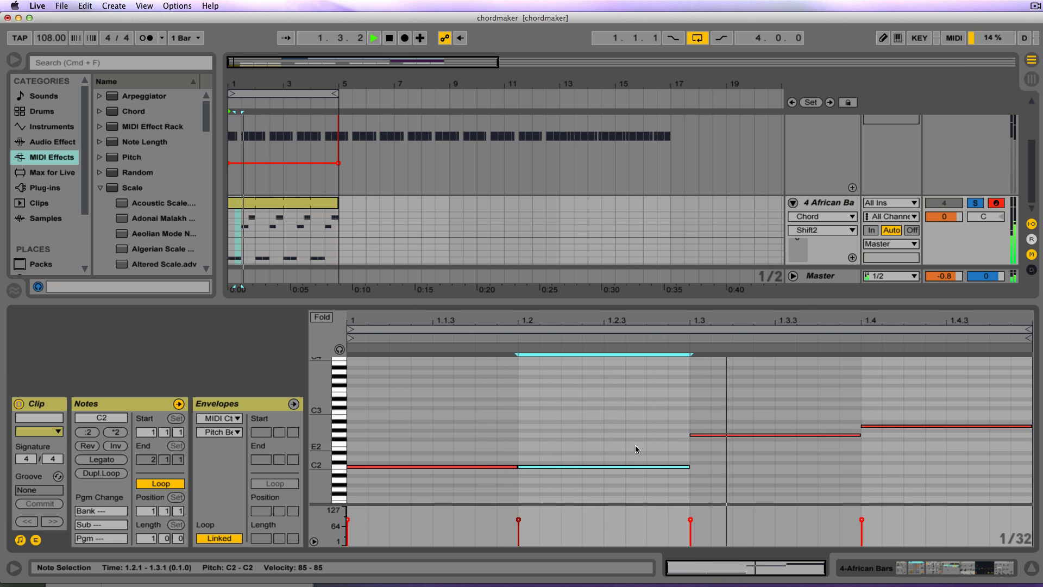
pyautogui.moveTo(700, 438); pyautogui.dragTo(701, 467)
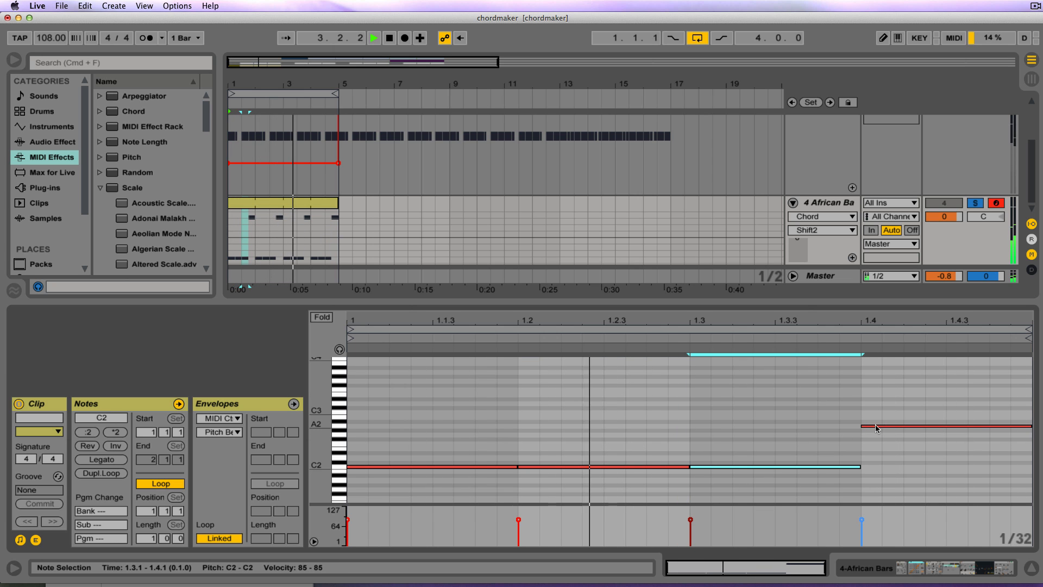
pyautogui.moveTo(875, 426); pyautogui.dragTo(874, 467)
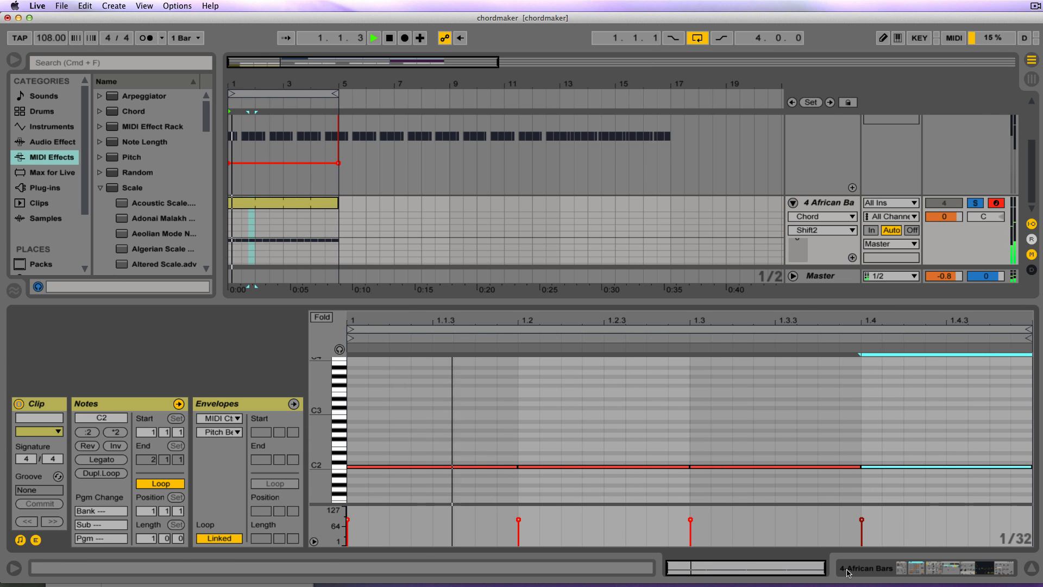
# Add the Pitch preset + 12 to the African Bars track in front of the Chord effect
pyautogui.click(874, 568)
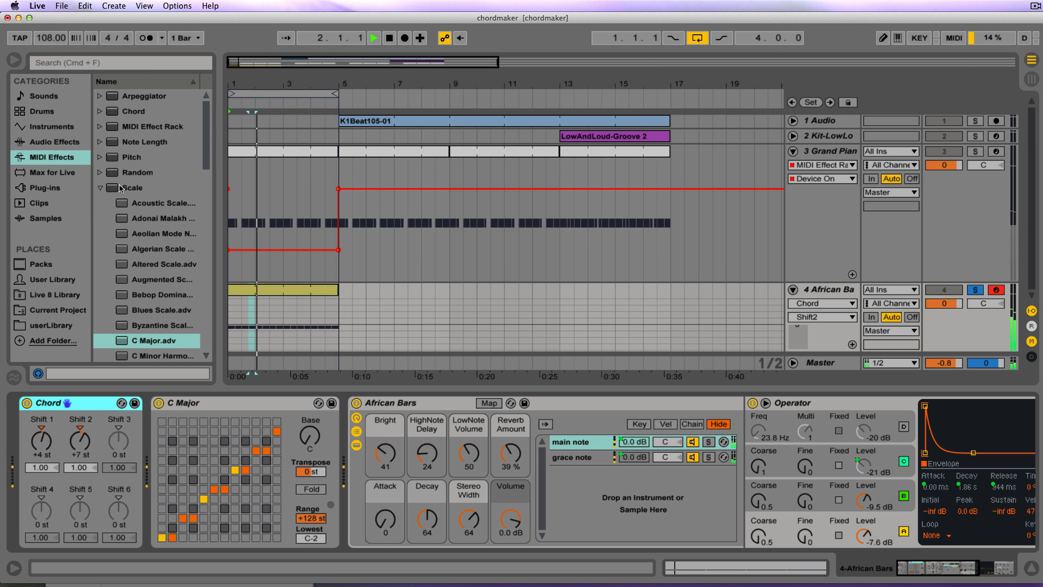
pyautogui.click(100, 188)
pyautogui.click(100, 158)
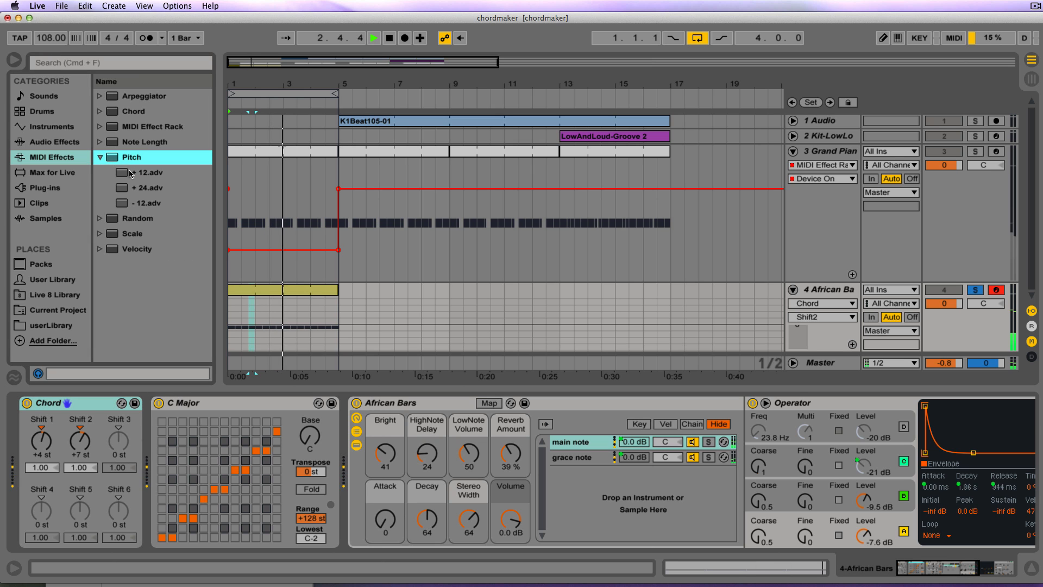
pyautogui.moveTo(128, 172); pyautogui.dragTo(31, 436)
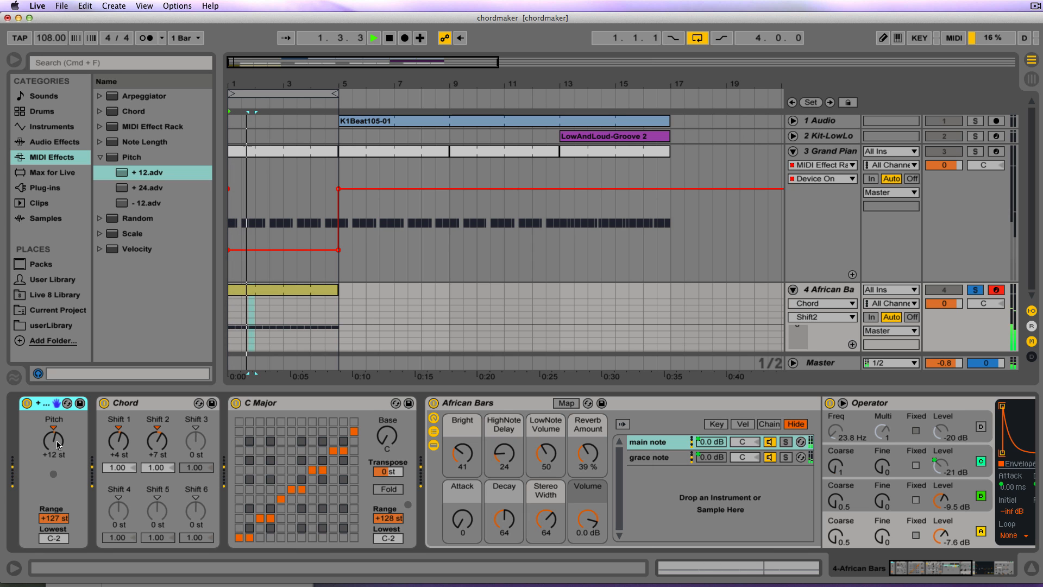
# Audition the Pitch effect at settings such as +1, +5 and +12 st during playback, then set it to 0 st
pyautogui.moveTo(54, 441); pyautogui.dragTo(53, 458)
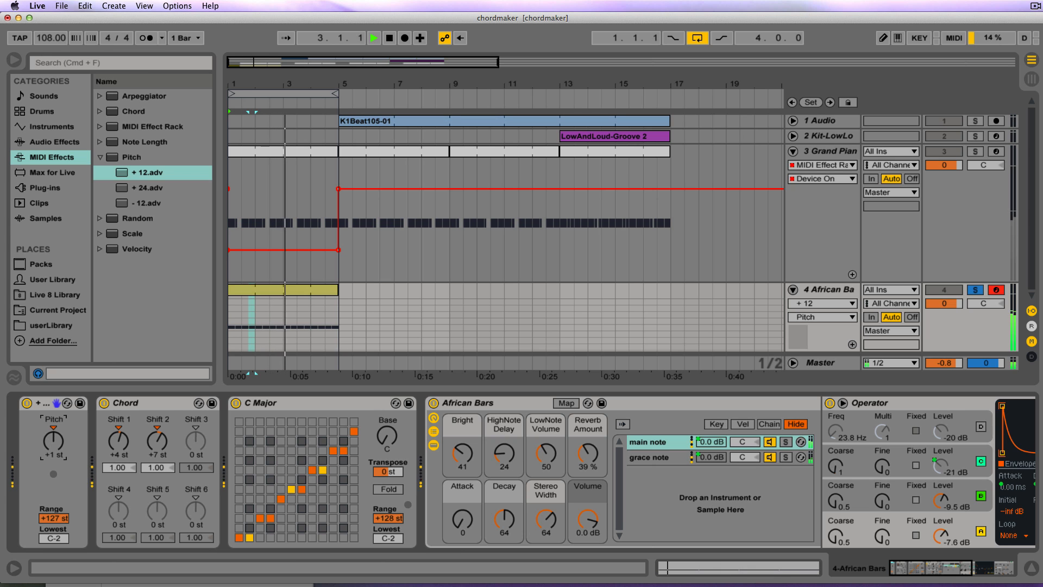
pyautogui.moveTo(53, 440); pyautogui.dragTo(53, 438)
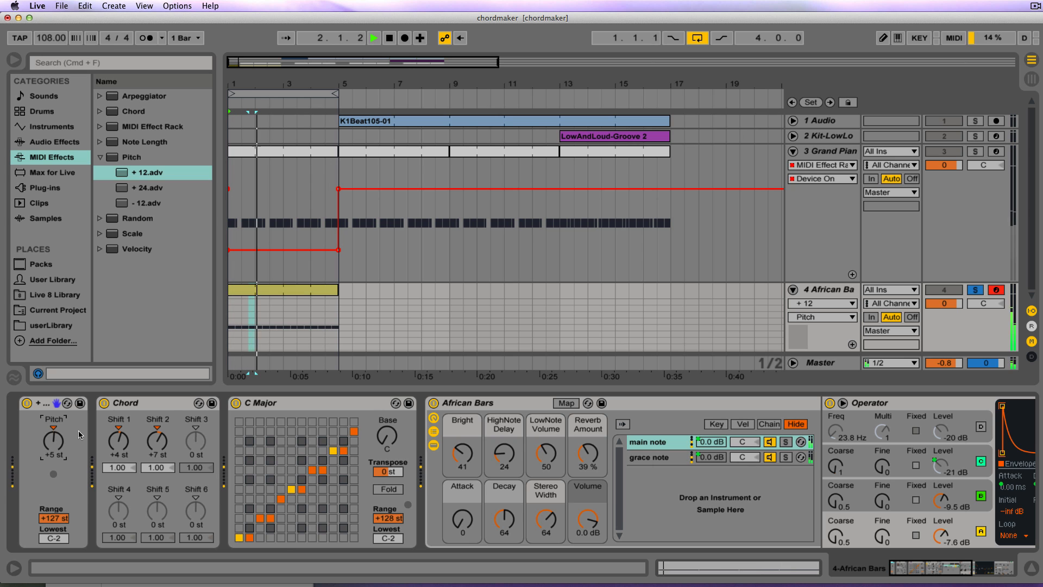
pyautogui.click(389, 39)
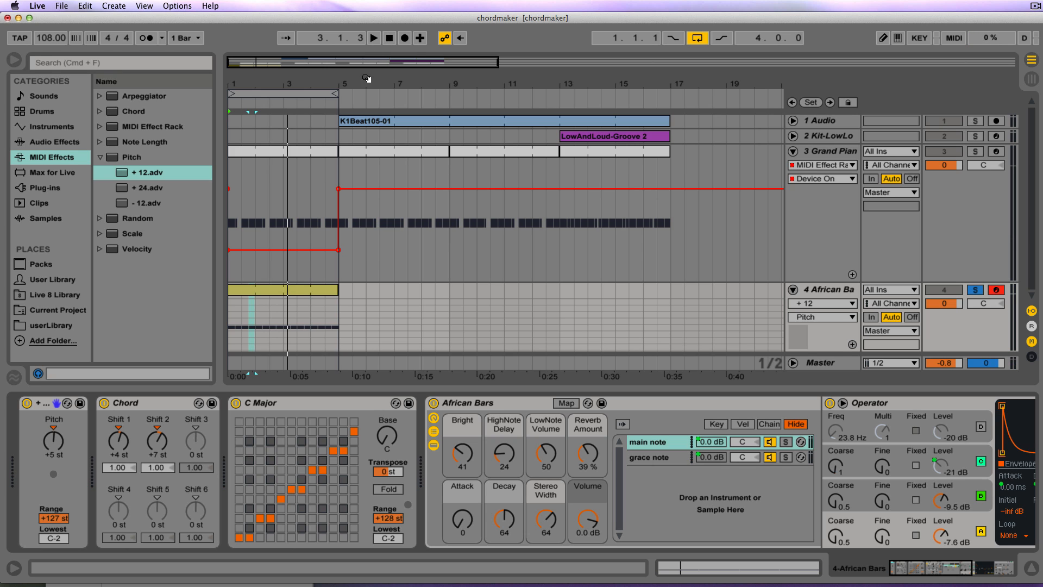
pyautogui.click(257, 168)
pyautogui.click(373, 38)
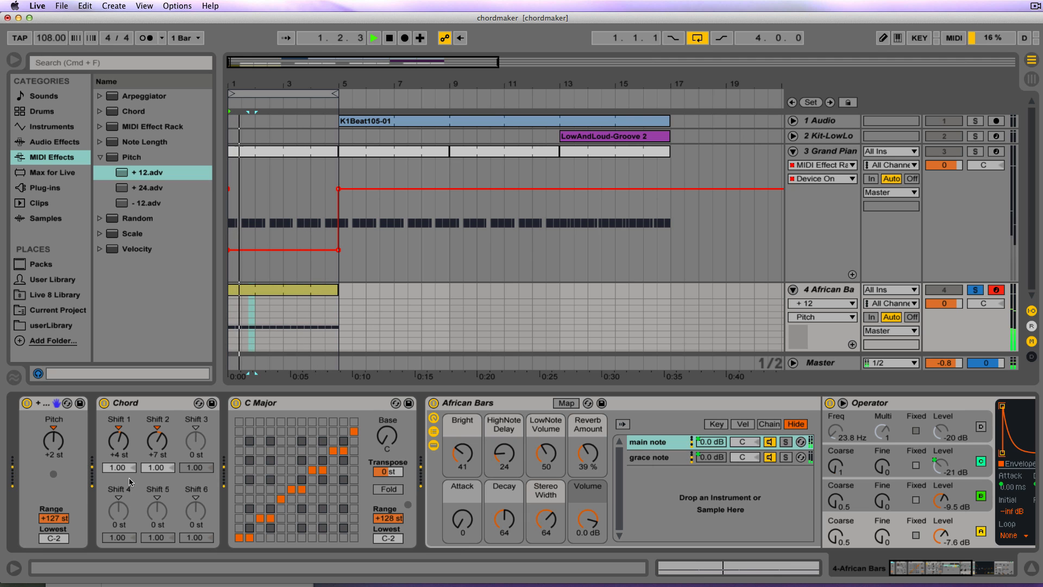
pyautogui.moveTo(53, 441); pyautogui.dragTo(53, 443)
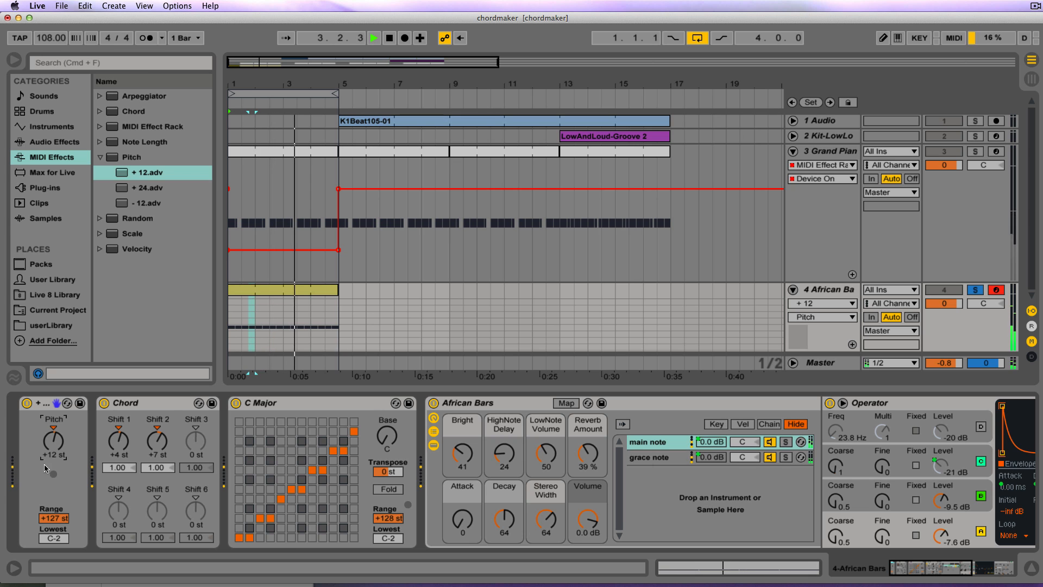
pyautogui.moveTo(47, 445); pyautogui.dragTo(48, 454)
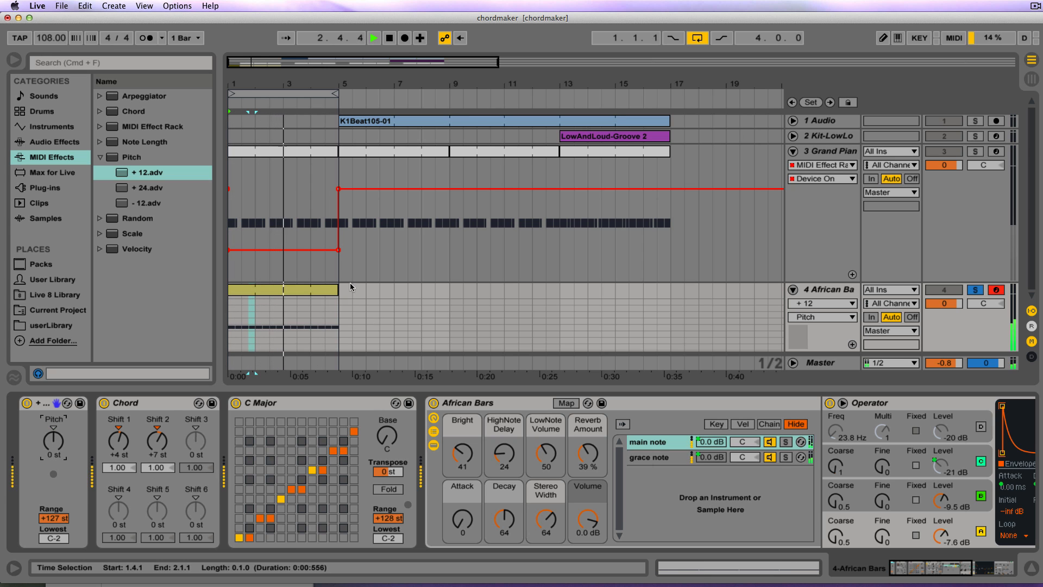
pyautogui.doubleClick(283, 289)
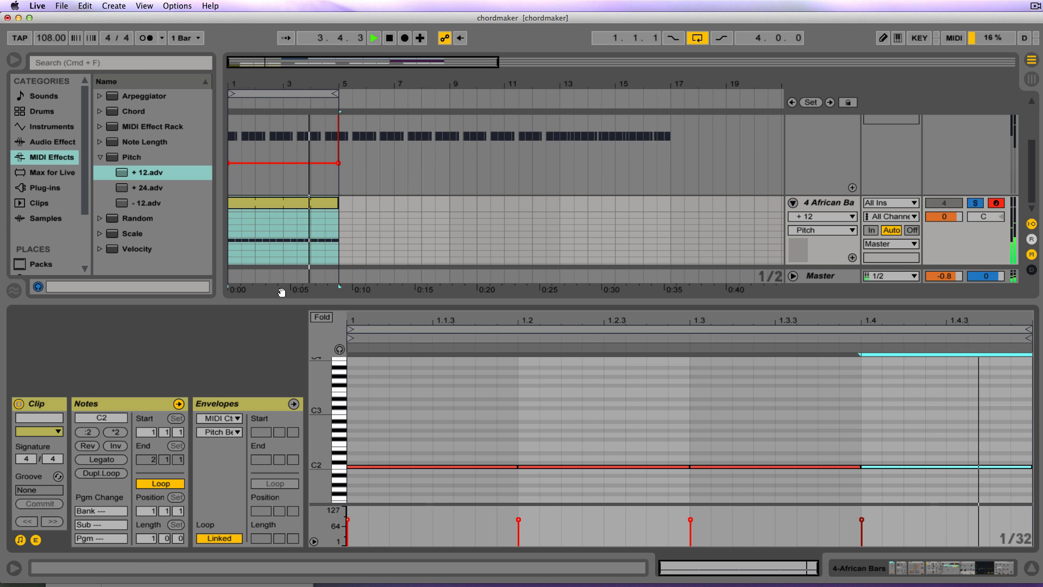
pyautogui.click(219, 418)
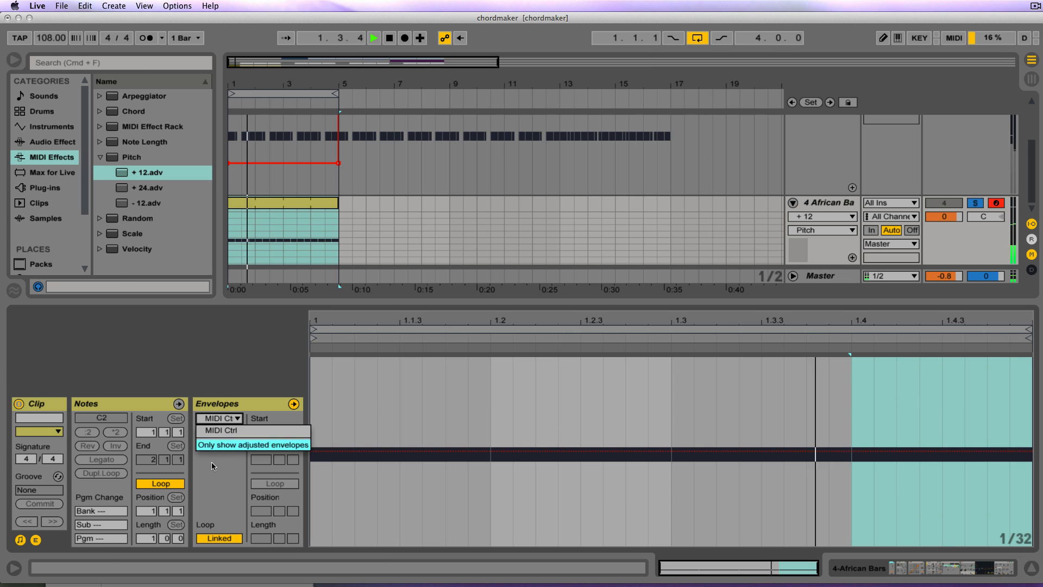
pyautogui.click(217, 438)
pyautogui.click(219, 433)
pyautogui.click(215, 466)
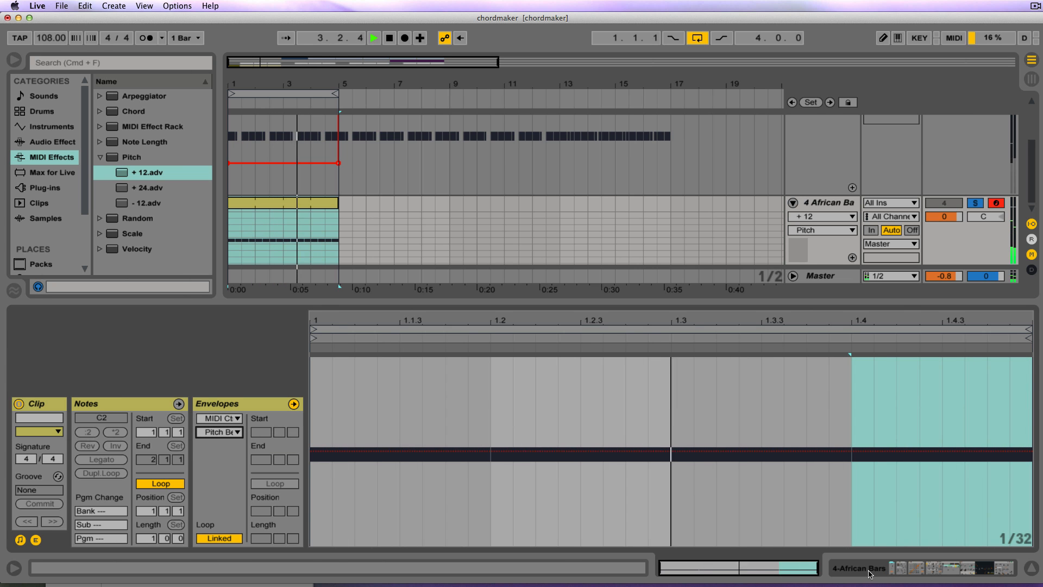
# Show the modulation envelope of the Pitch effect's Pitch parameter in the African Bars clip
pyautogui.click(912, 568)
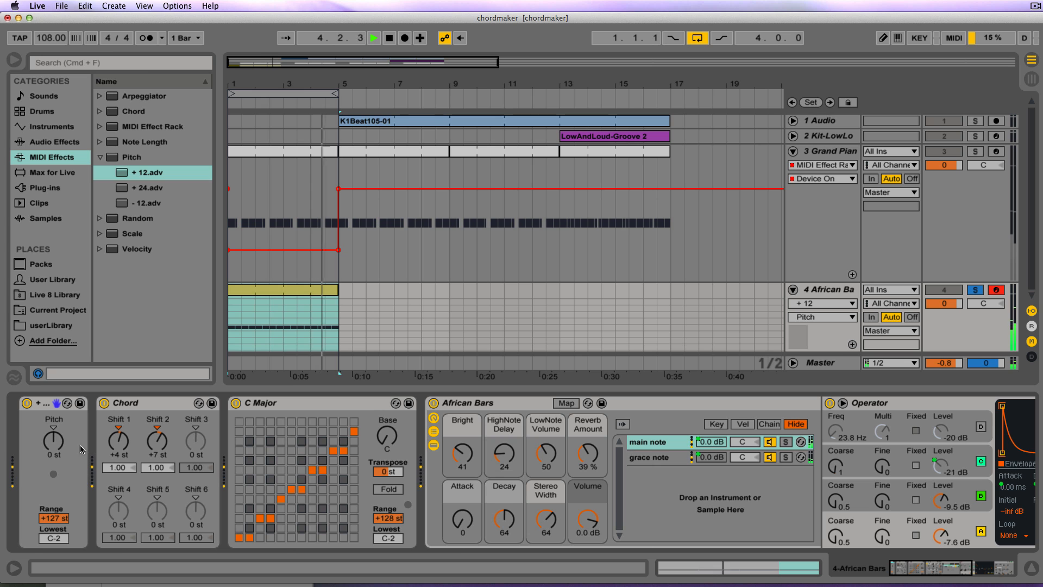
pyautogui.rightClick(53, 442)
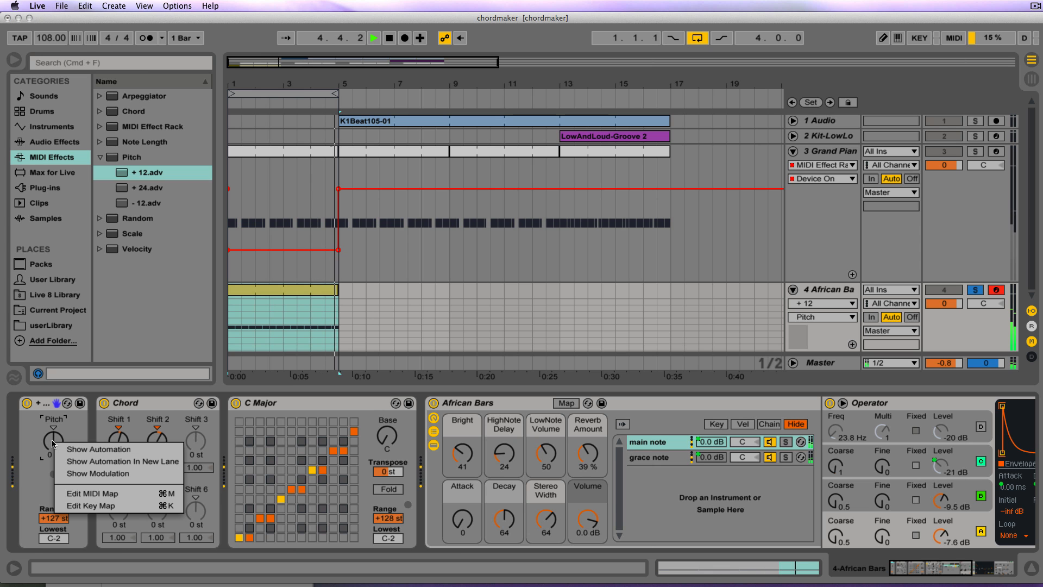
pyautogui.click(79, 473)
# Lower the Pitch modulation to about -6 over the first beat and raise it to about +3 over the third beat
pyautogui.moveTo(334, 431); pyautogui.dragTo(504, 435)
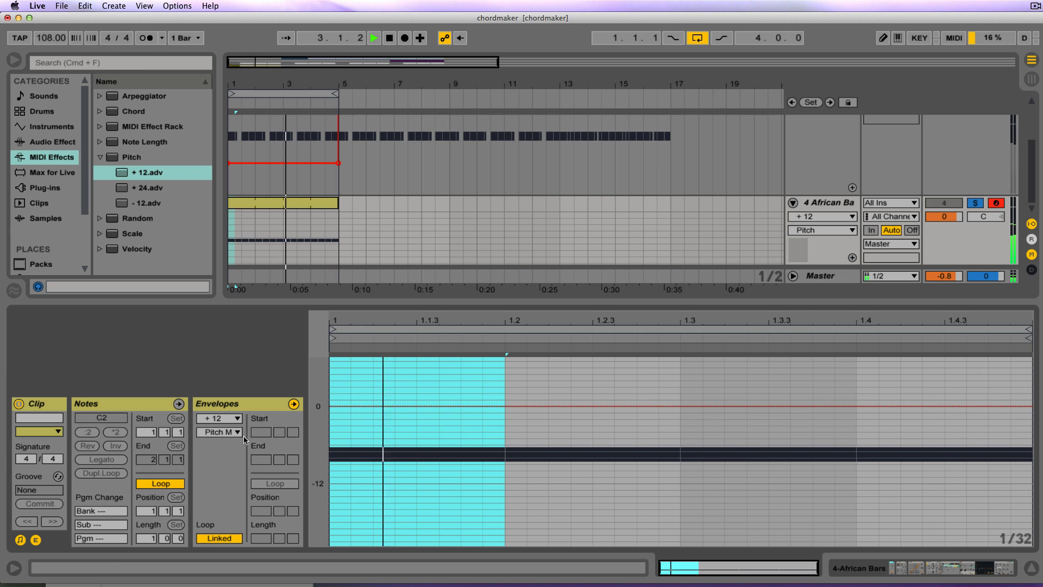
pyautogui.click(410, 415)
pyautogui.moveTo(410, 415); pyautogui.dragTo(409, 444)
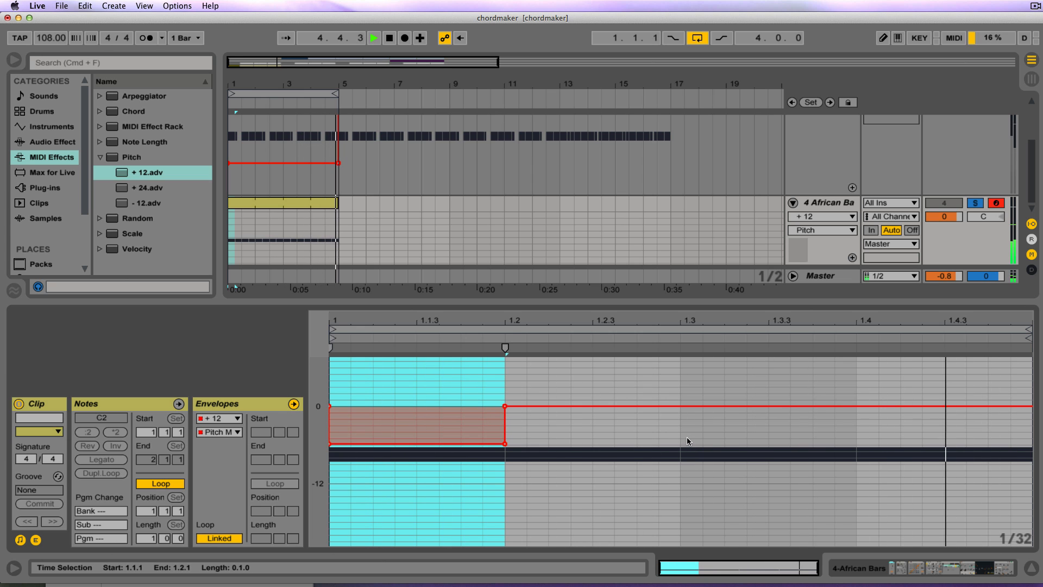
pyautogui.moveTo(681, 435); pyautogui.dragTo(856, 449)
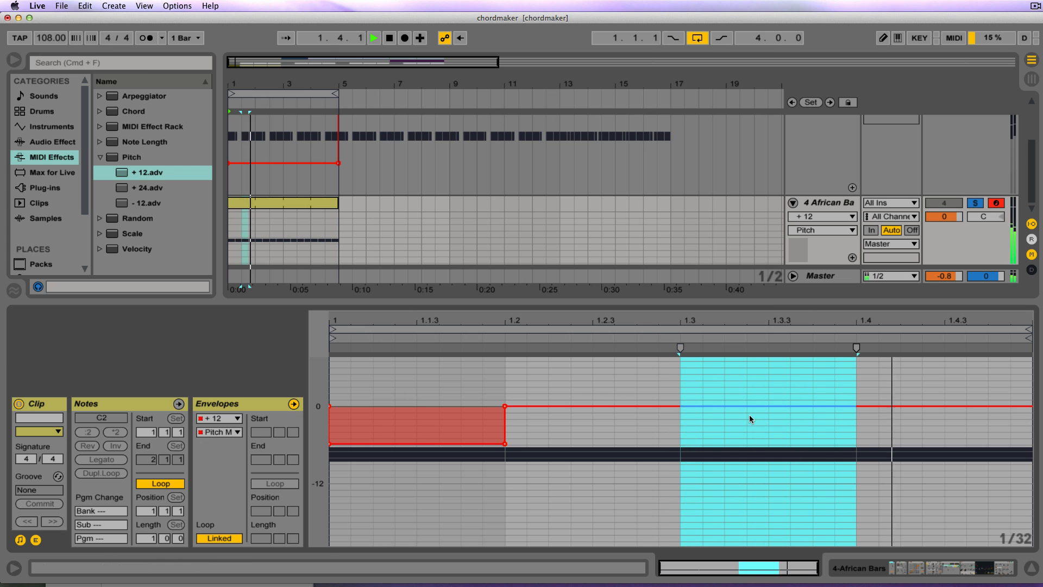
pyautogui.moveTo(749, 415); pyautogui.dragTo(748, 398)
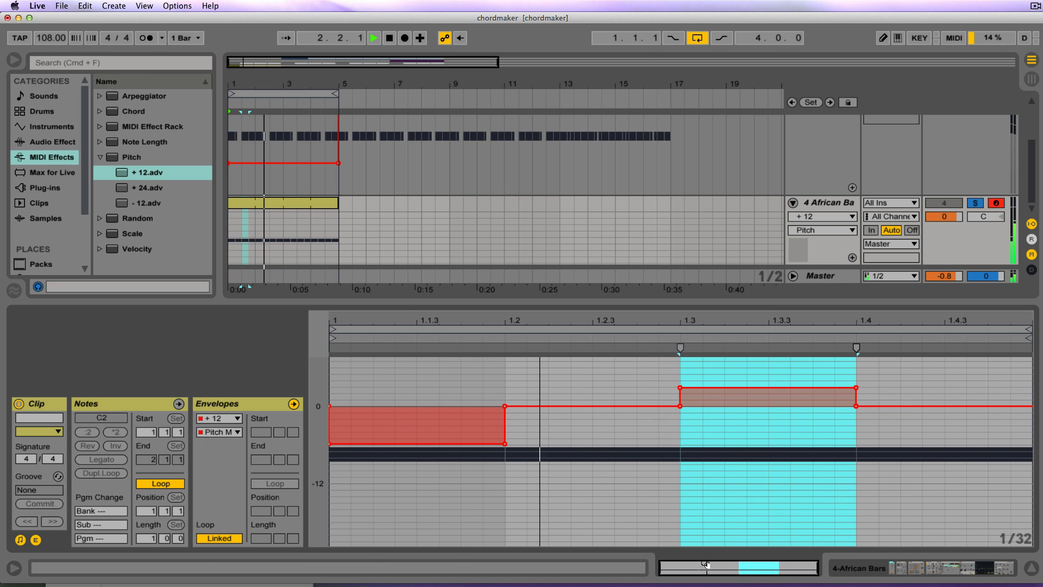
# Return to the clip's notes, shorten the beat 2 note to a sixteenth, and add 1/32 C2 notes at 1.2.3 and 1.2.4
pyautogui.click(293, 403)
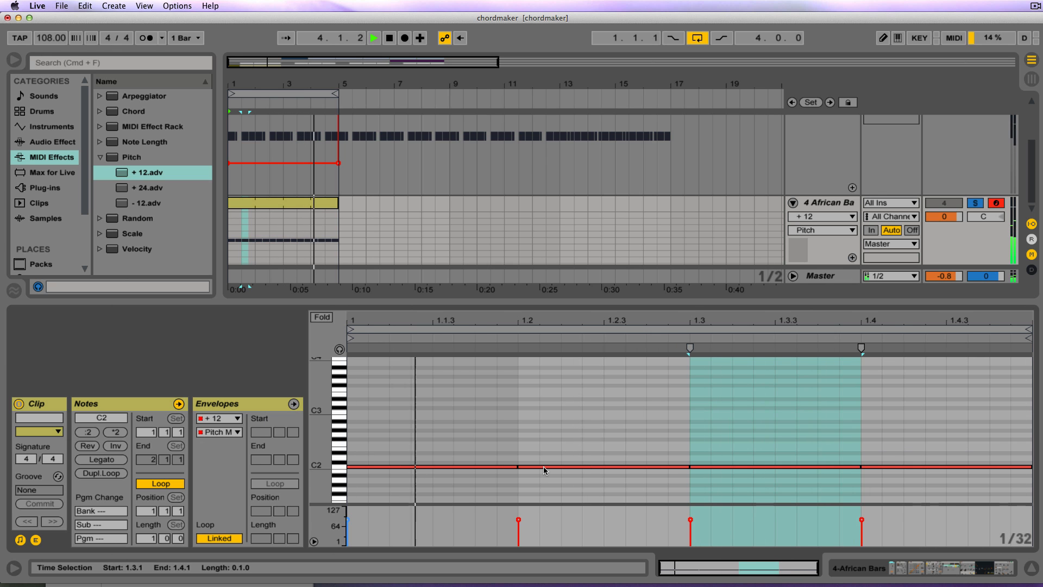
pyautogui.click(689, 467)
pyautogui.moveTo(688, 467); pyautogui.dragTo(560, 467)
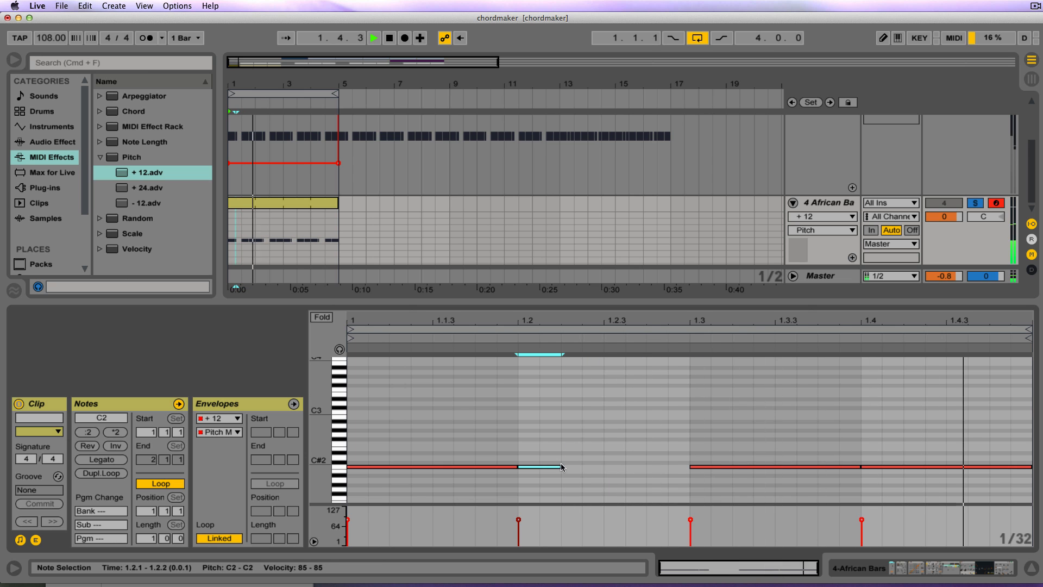
pyautogui.doubleClick(610, 468)
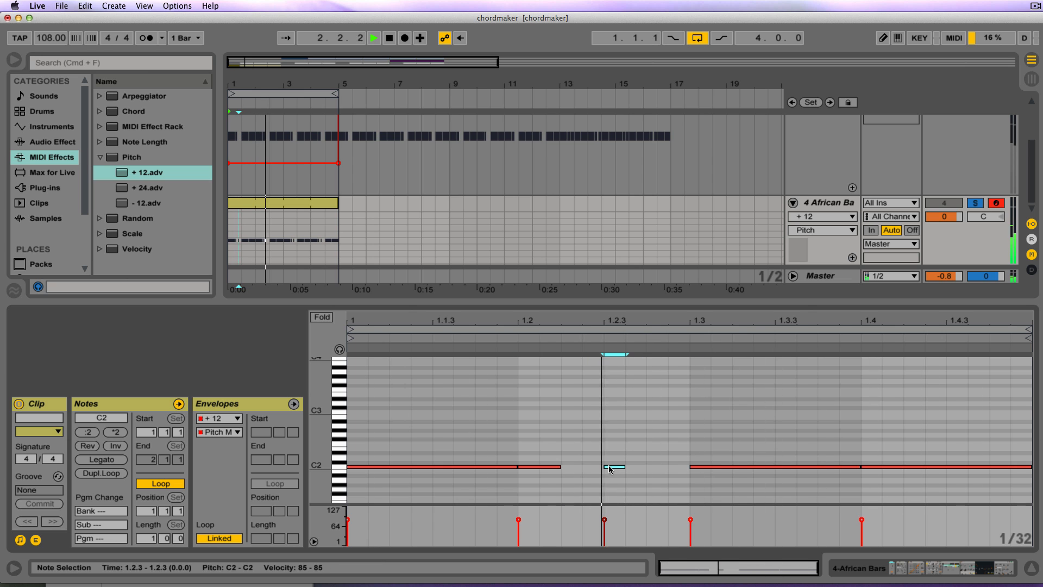
pyautogui.doubleClick(656, 467)
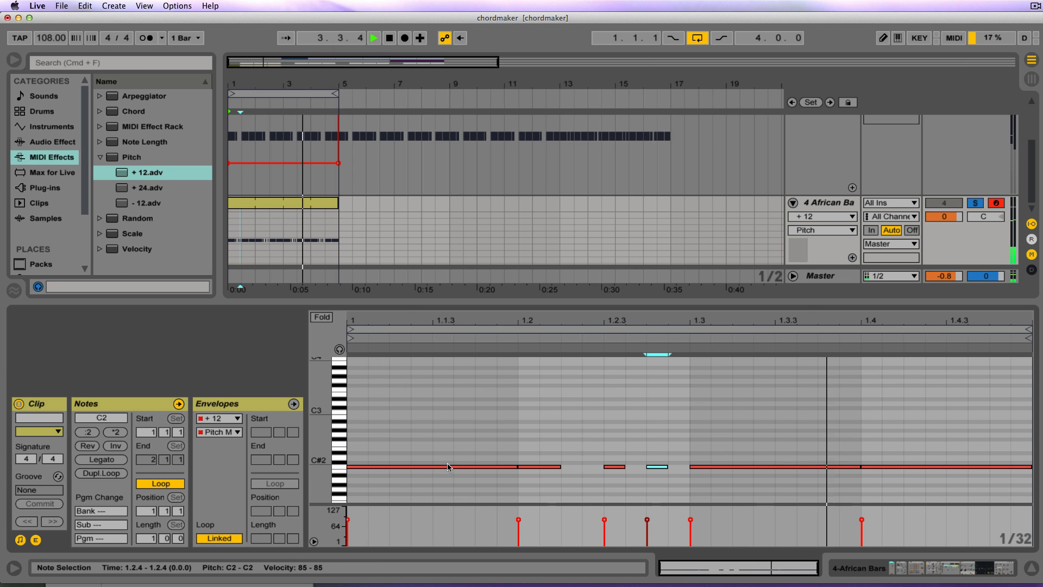
# Shorten the first note to three thirty-seconds and add two adjoining 1/32 C2 notes, the second starting at 1.1.4
pyautogui.moveTo(516, 467); pyautogui.dragTo(405, 465)
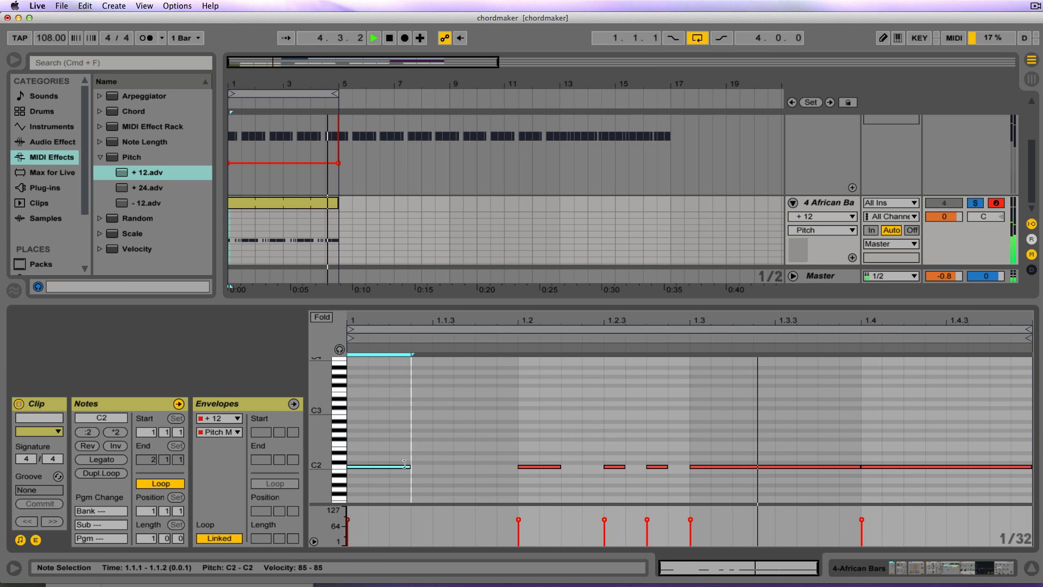
pyautogui.doubleClick(465, 467)
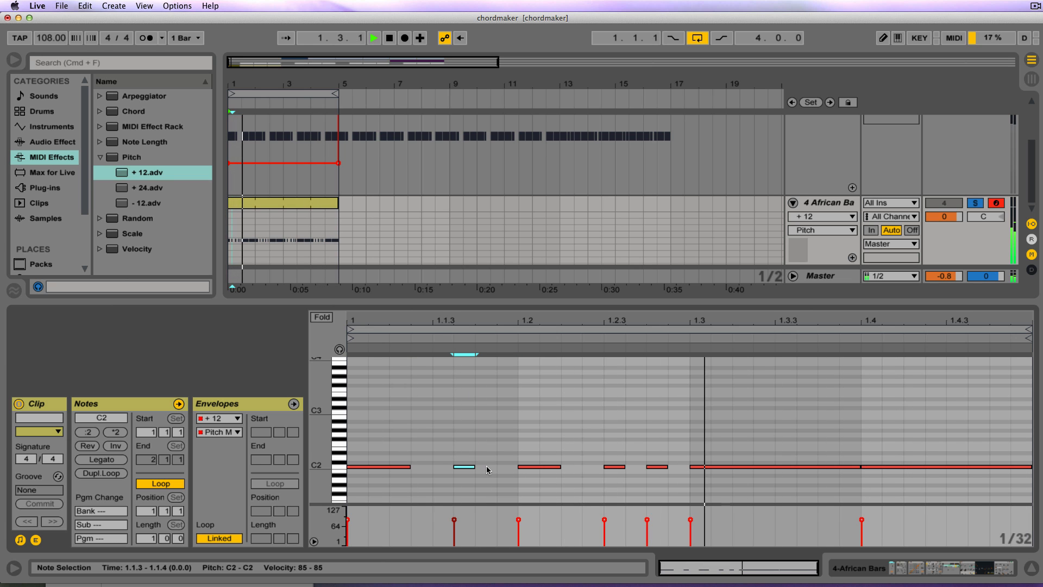
pyautogui.doubleClick(488, 467)
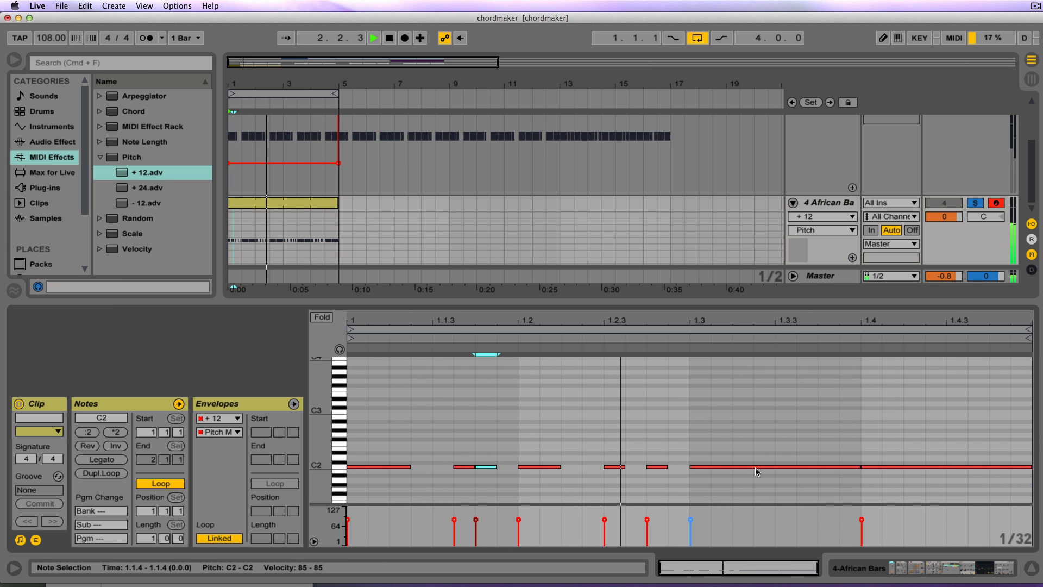
# Trim the beat 3 and 4 notes to start at 1.3.3 and 1.4.3, adding a 1/32 C2 note shortly after each beat
pyautogui.moveTo(696, 466); pyautogui.dragTo(788, 466)
pyautogui.doubleClick(719, 467)
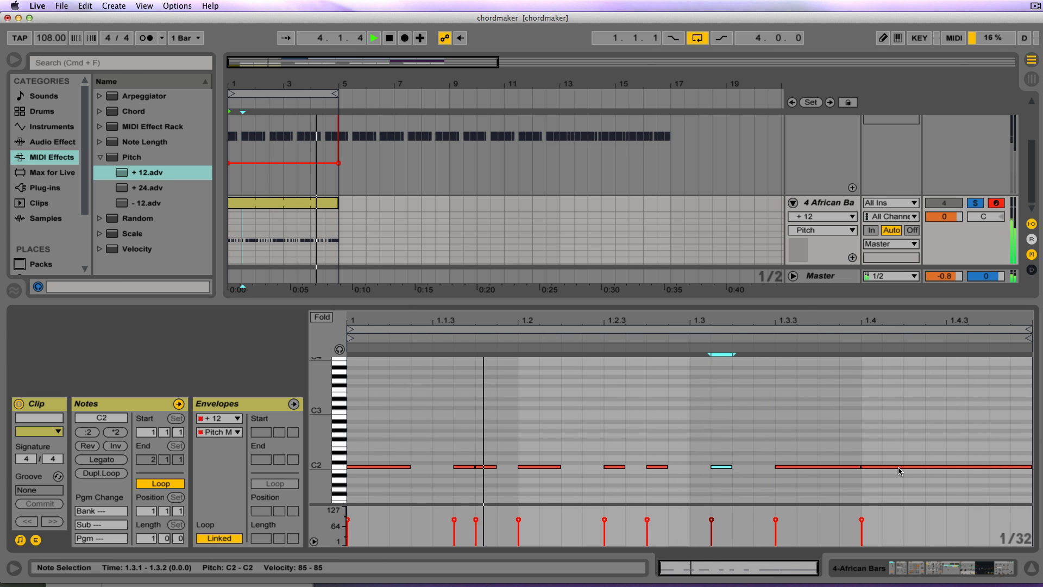
pyautogui.moveTo(863, 466); pyautogui.dragTo(956, 469)
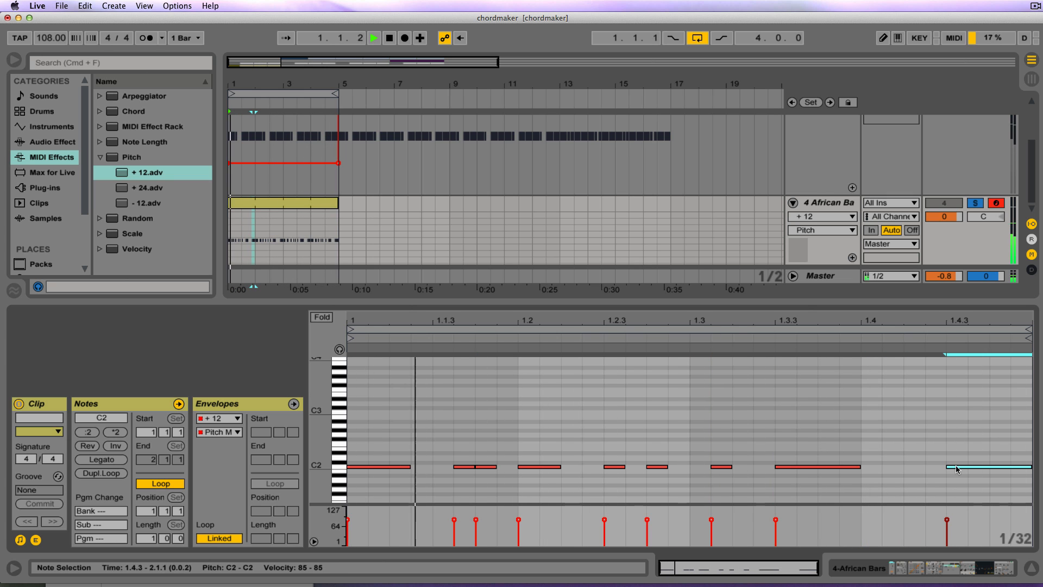
pyautogui.doubleClick(893, 466)
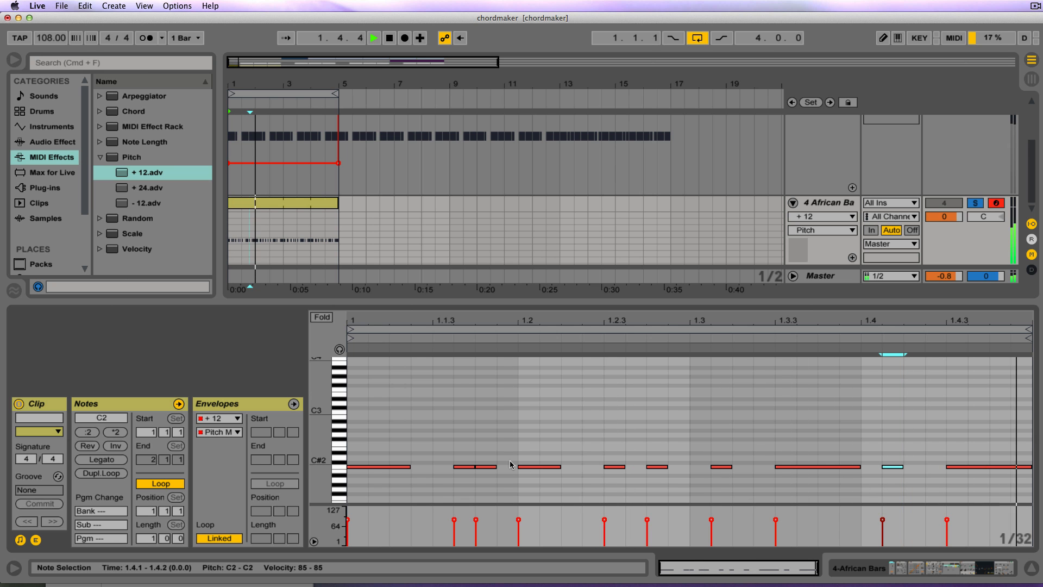
# Shift the short notes just after 1.3, 1.4 and 1.1.3 one thirty-second earlier, onto those grid positions
pyautogui.moveTo(320, 457); pyautogui.dragTo(374, 391)
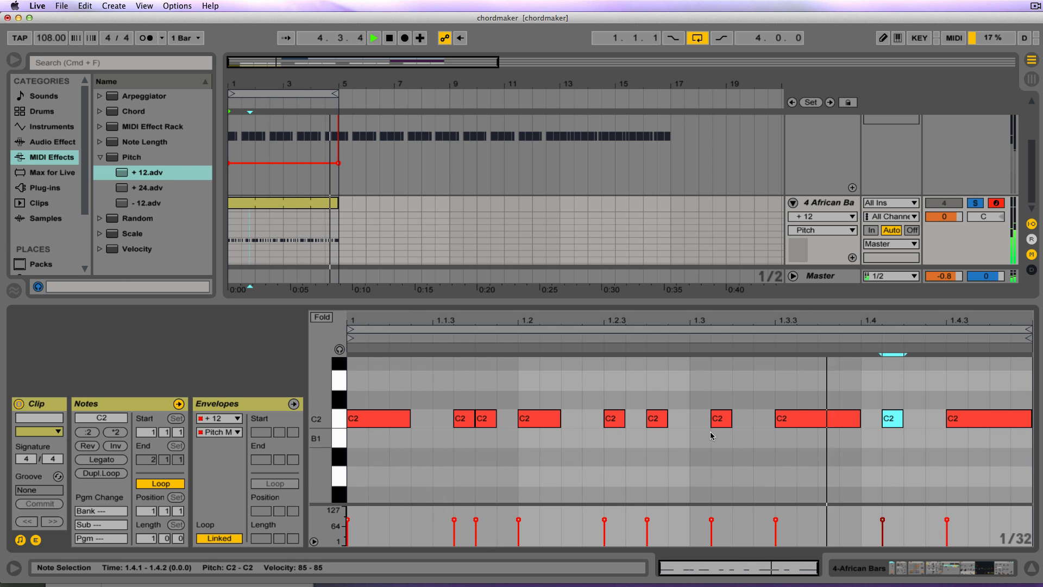
pyautogui.moveTo(720, 424); pyautogui.dragTo(699, 424)
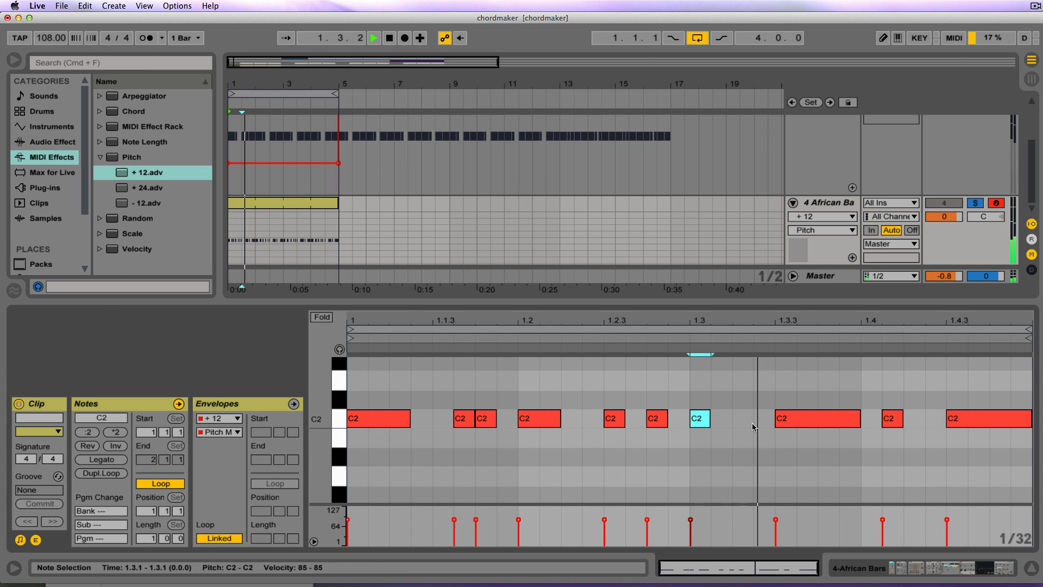
pyautogui.moveTo(892, 420); pyautogui.dragTo(871, 421)
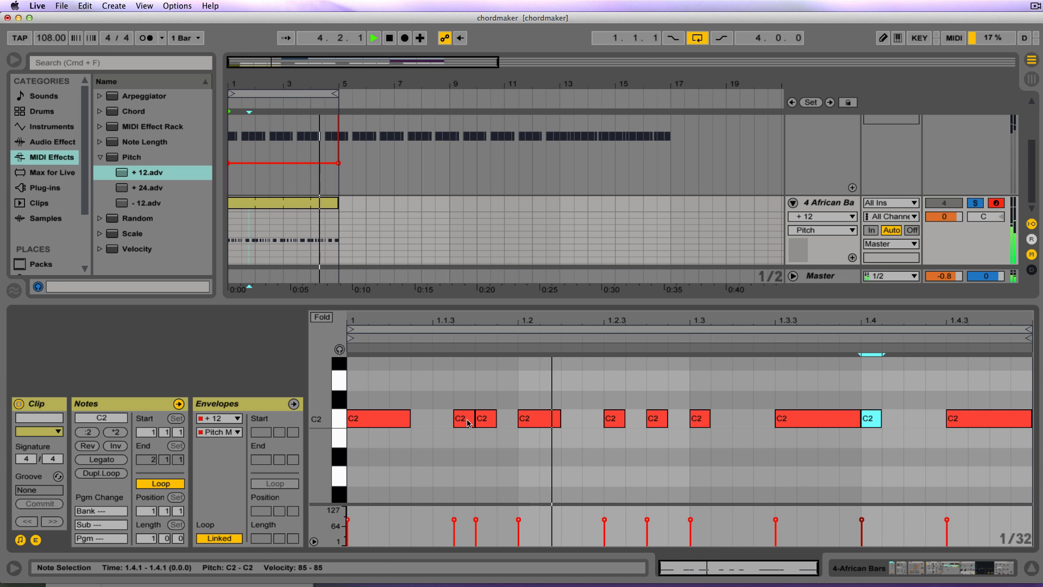
pyautogui.moveTo(467, 422); pyautogui.dragTo(446, 422)
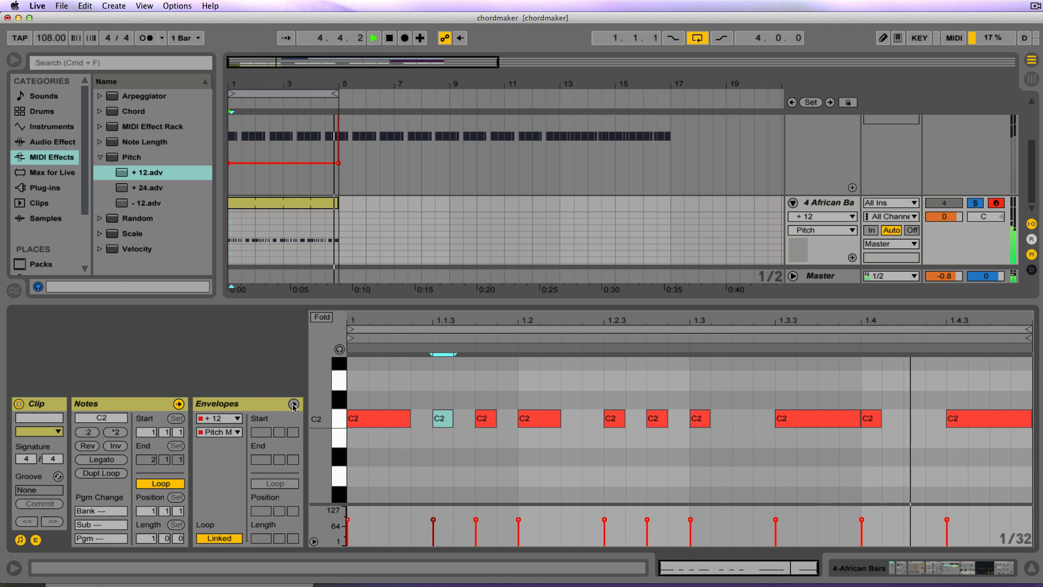
# Display the clip's Pitch modulation envelope and examine the beat 1 segment against the rhythm of the notes
pyautogui.click(256, 423)
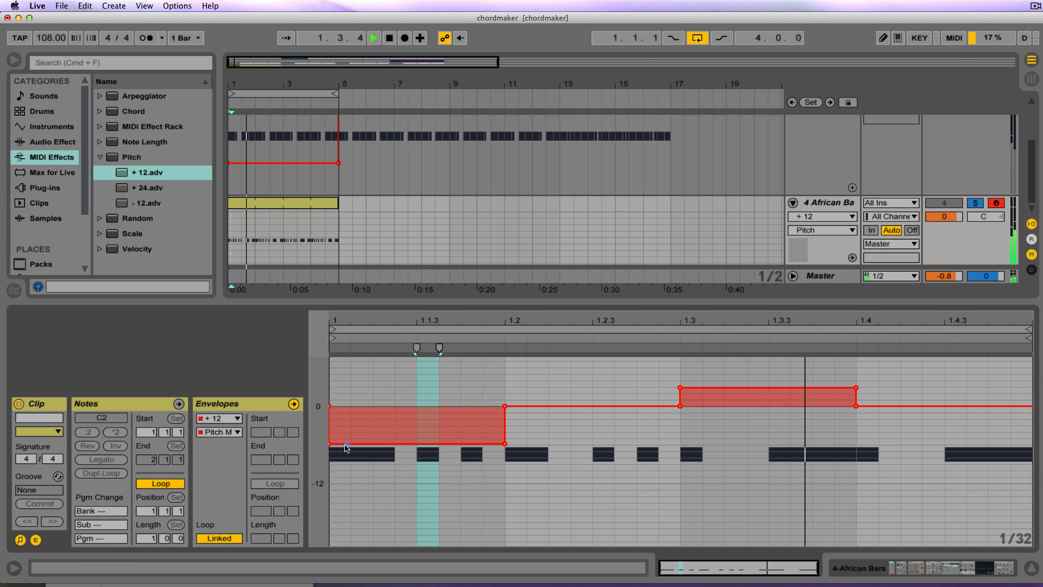
pyautogui.moveTo(330, 446)
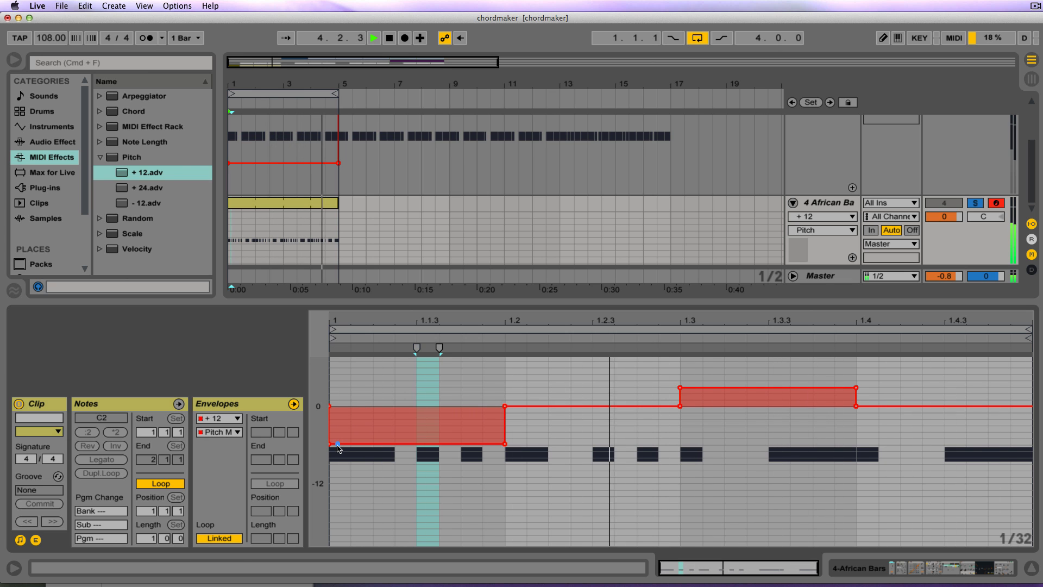
pyautogui.moveTo(337, 444); pyautogui.dragTo(330, 444)
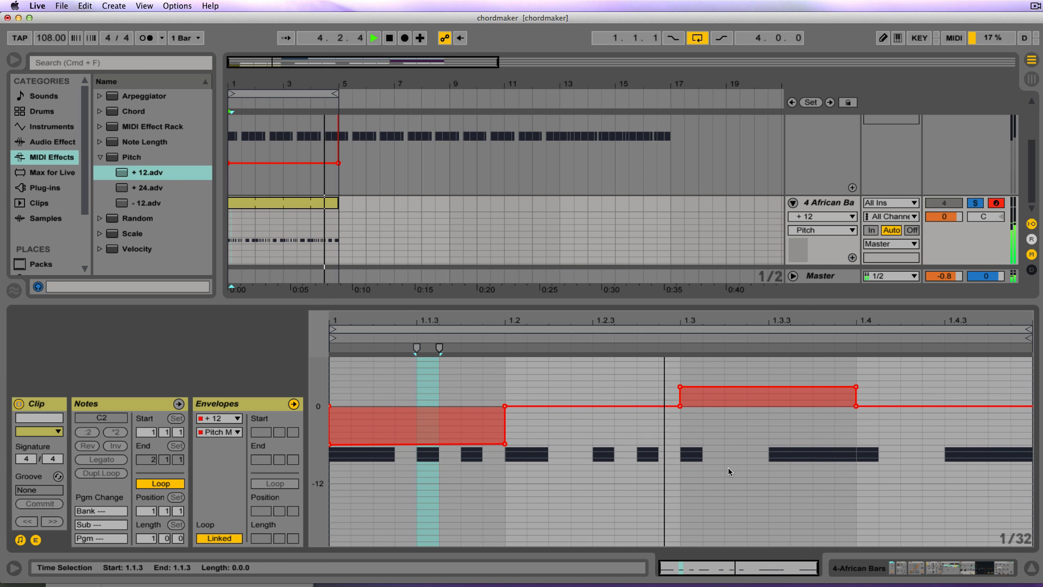
# Insert an Arpeggiator MIDI effect between the C Major scale and the African Bars instrument
pyautogui.click(851, 565)
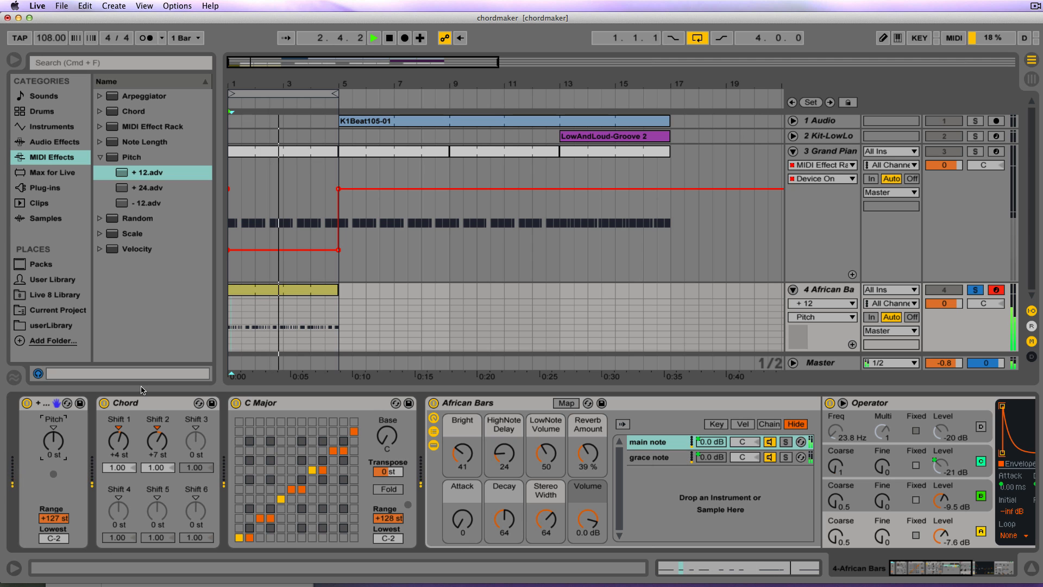
pyautogui.click(100, 157)
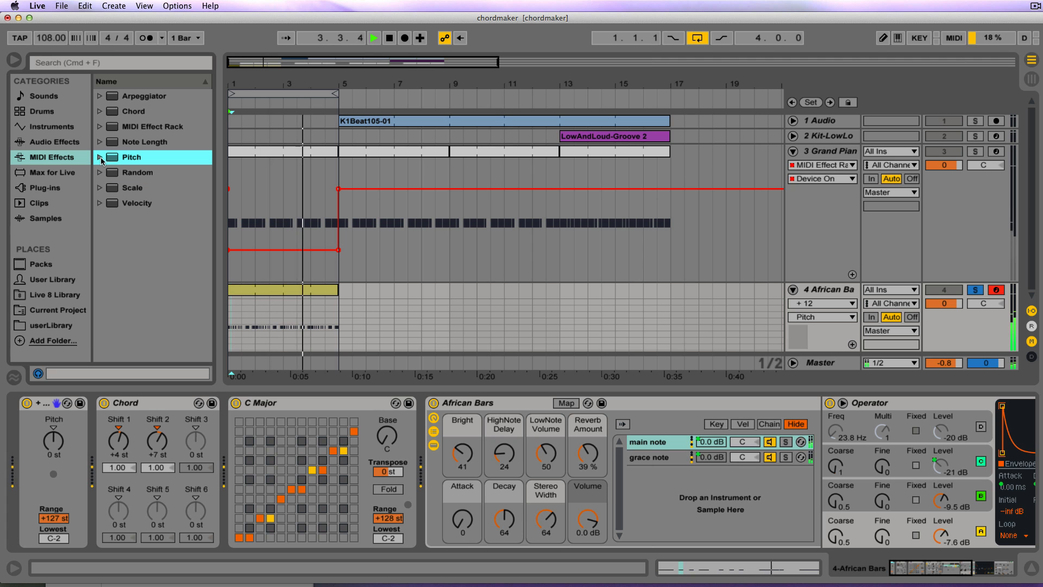
pyautogui.click(100, 97)
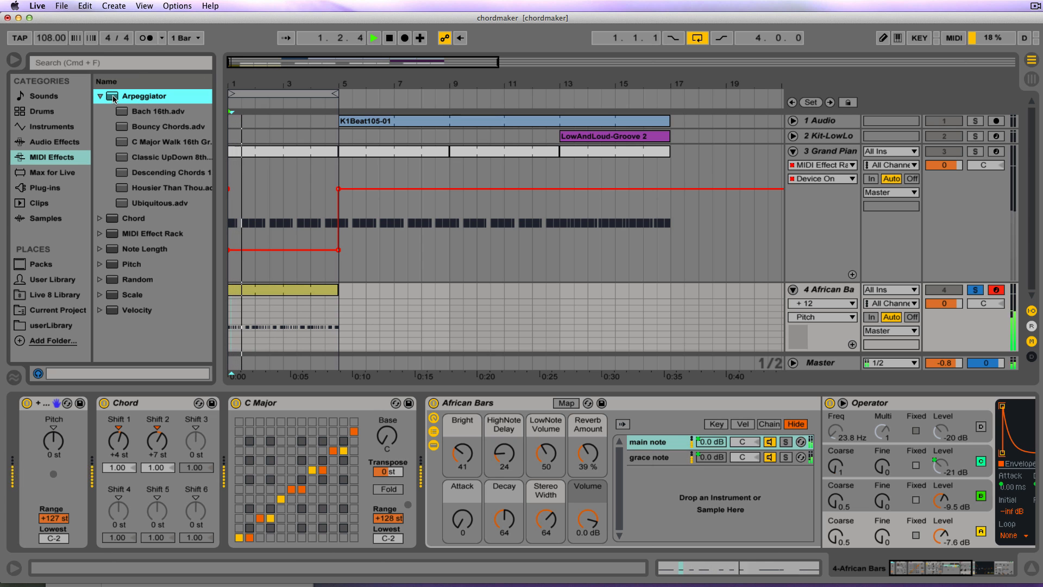
pyautogui.moveTo(114, 98); pyautogui.dragTo(429, 447)
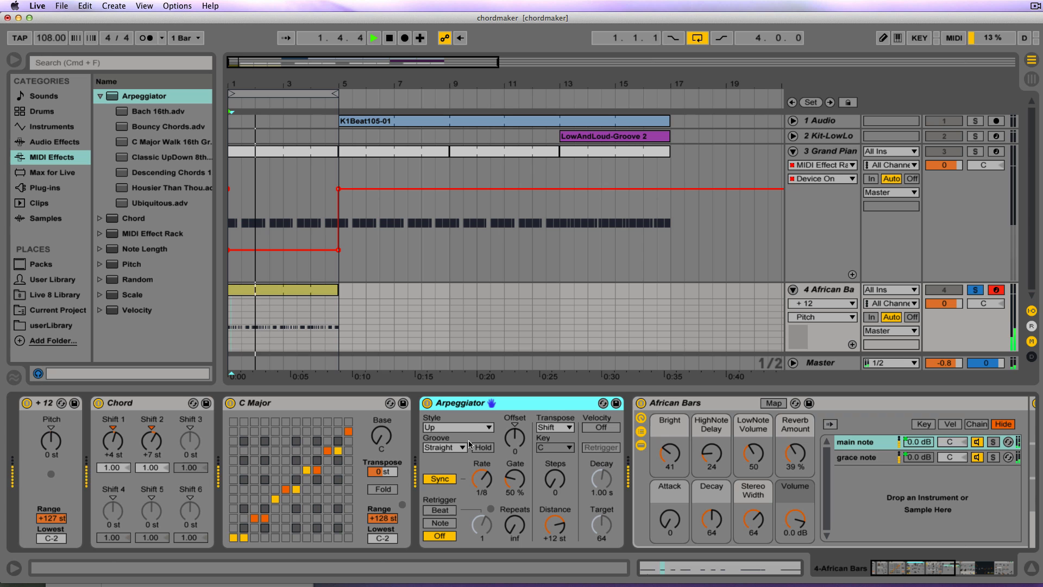
# Set the Arpeggiator's rate to 1/32 and its gate to 107 %
pyautogui.moveTo(476, 485)
pyautogui.mouseDown()
pyautogui.moveTo(475, 473)
pyautogui.moveTo(484, 480)
pyautogui.mouseUp()
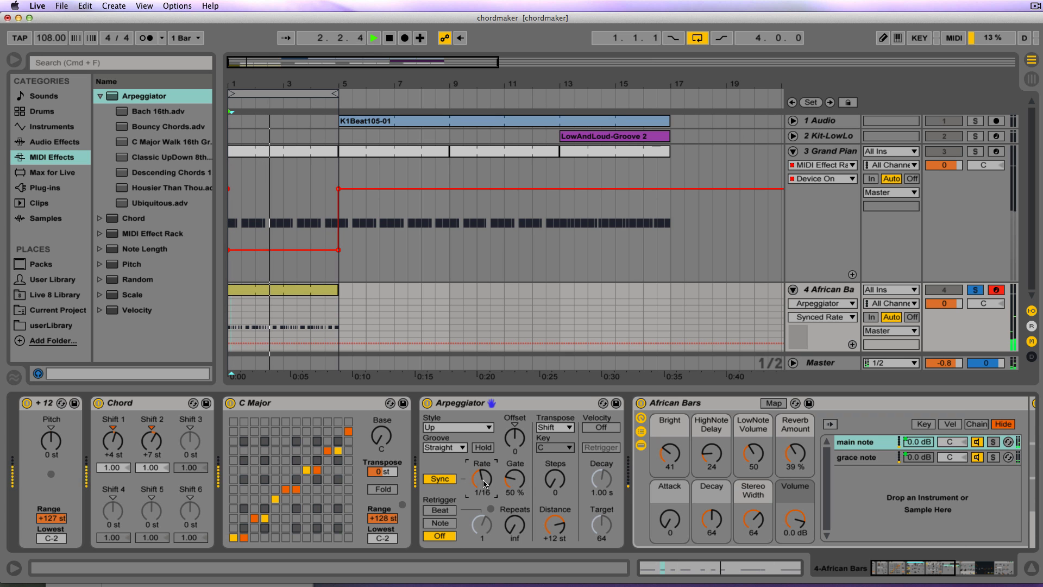
pyautogui.moveTo(515, 479); pyautogui.dragTo(485, 480)
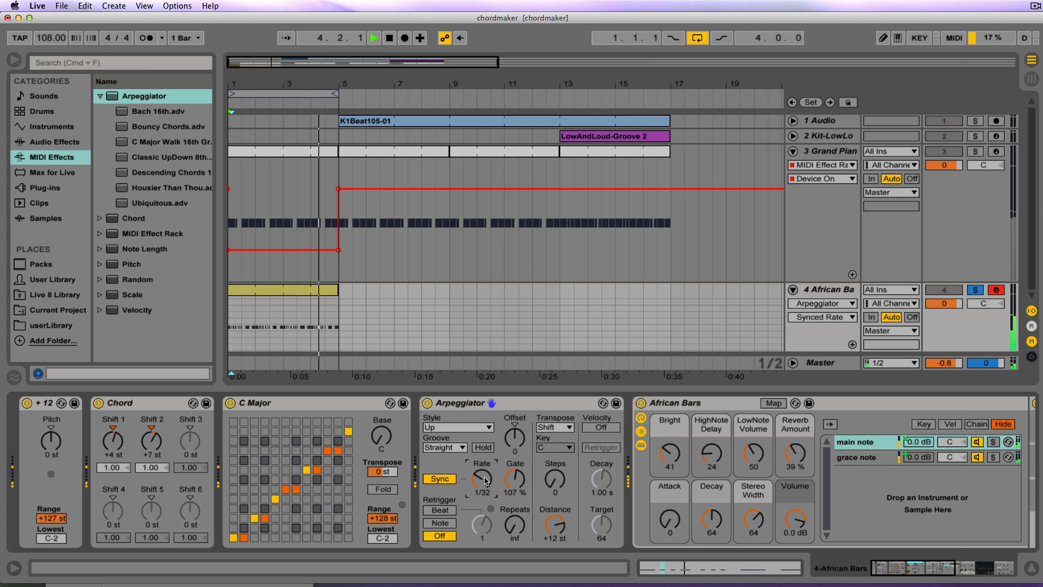
# Group the Arpeggiator into a MIDI Effect Rack, show its chain list, and create a second, empty chain
pyautogui.click(527, 406)
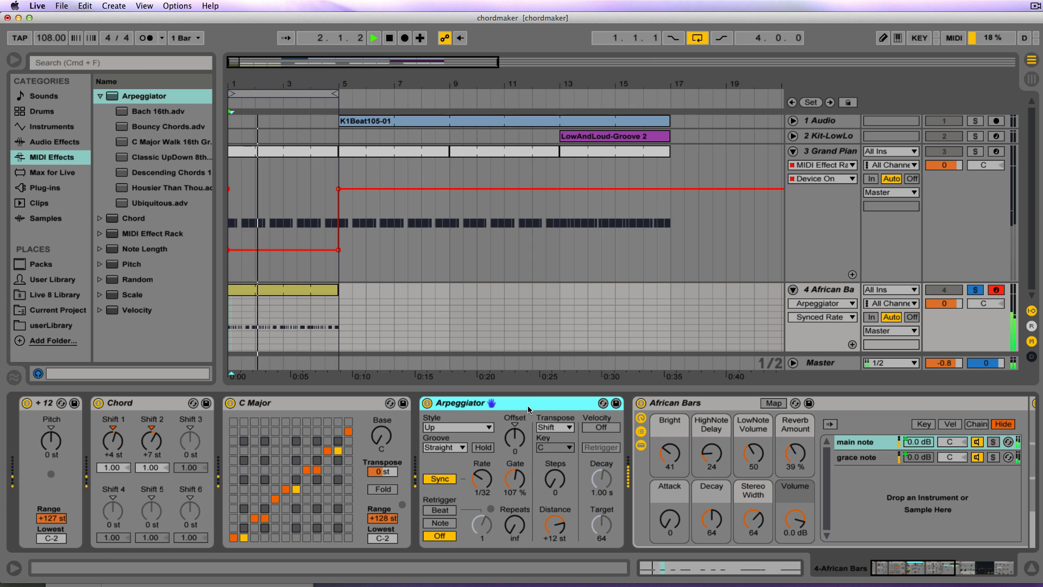
pyautogui.rightClick(537, 403)
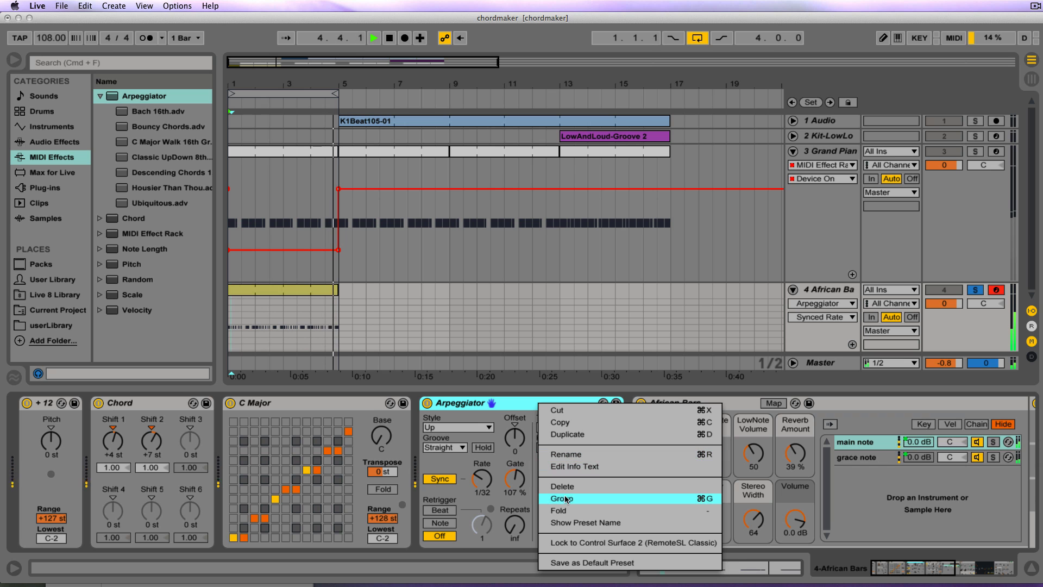
pyautogui.click(509, 434)
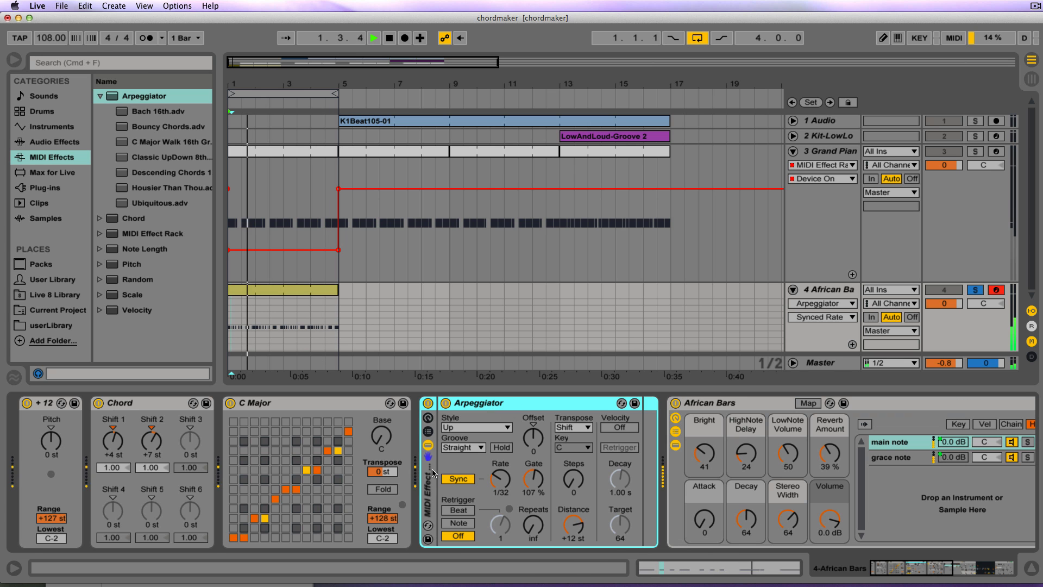
pyautogui.click(429, 444)
pyautogui.rightClick(500, 479)
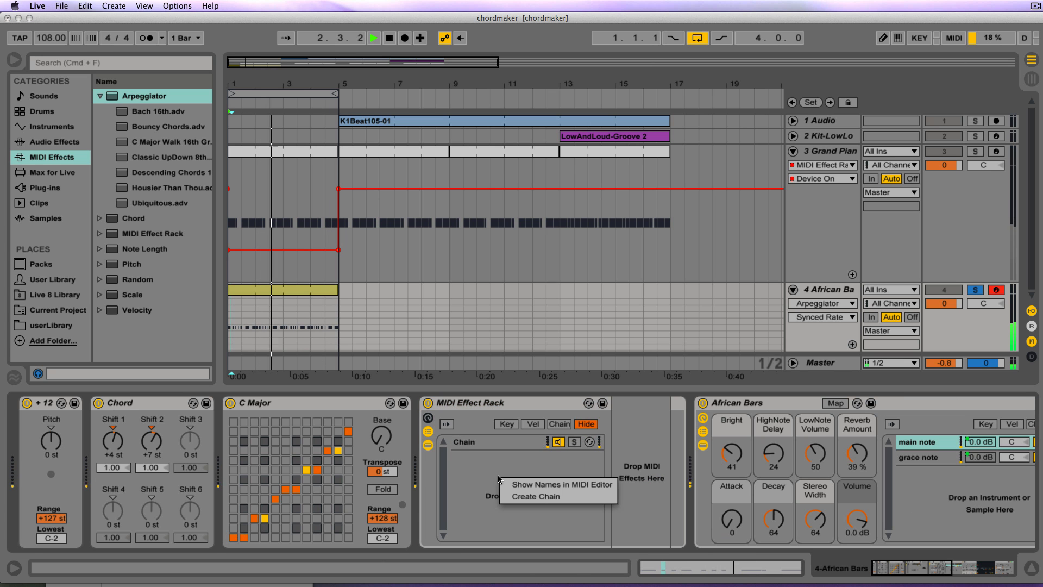
pyautogui.click(510, 496)
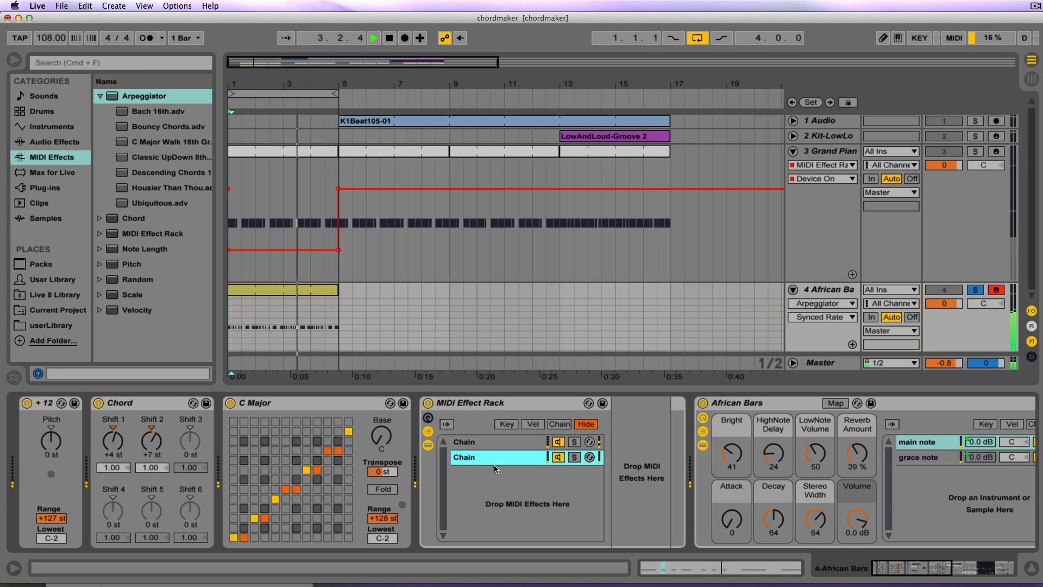
# Compare the contents of the rack's two parallel chains, finishing on the one that holds the Arpeggiator
pyautogui.click(483, 443)
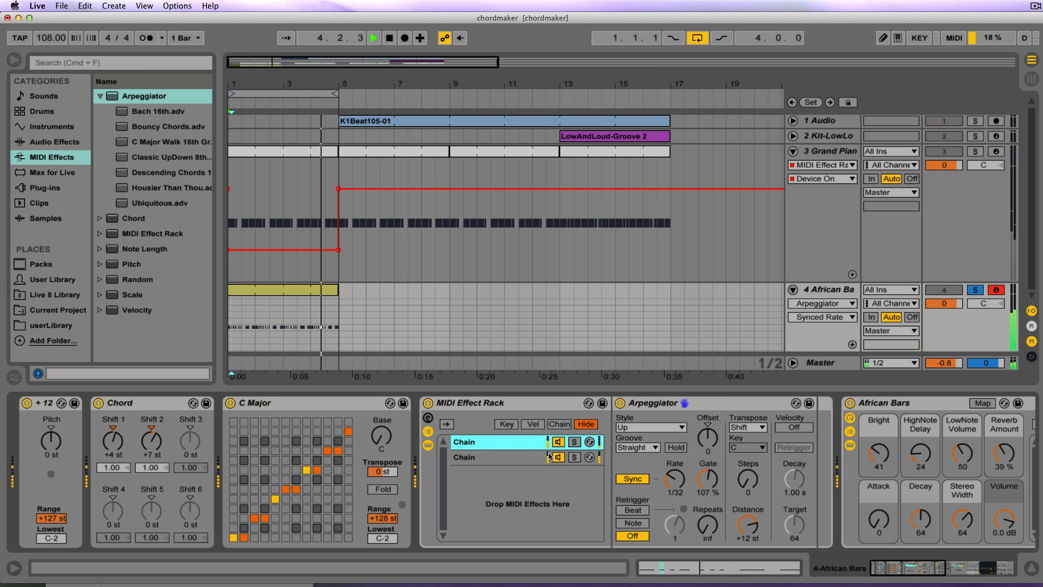
pyautogui.click(492, 461)
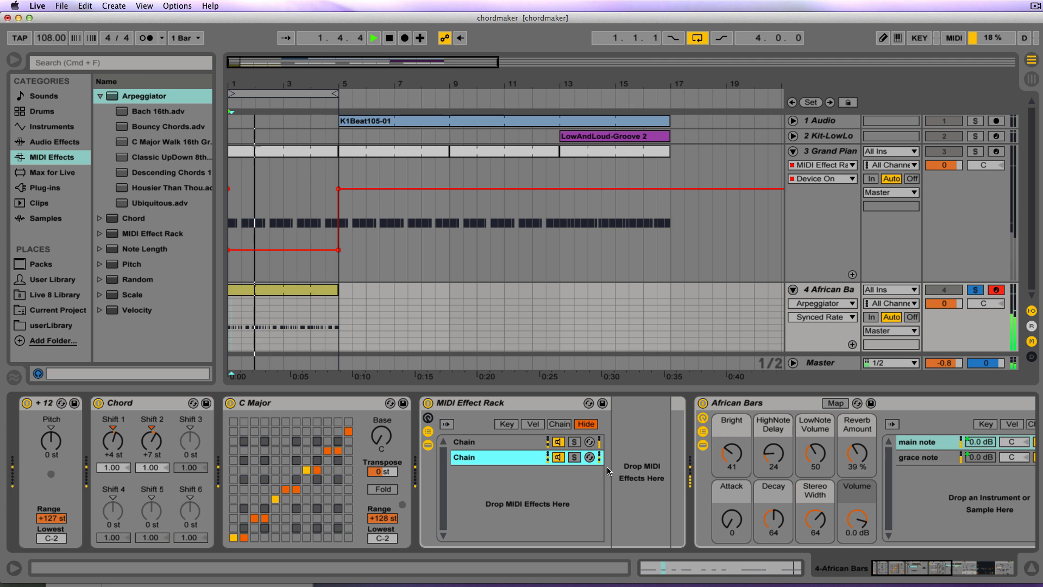
pyautogui.click(487, 442)
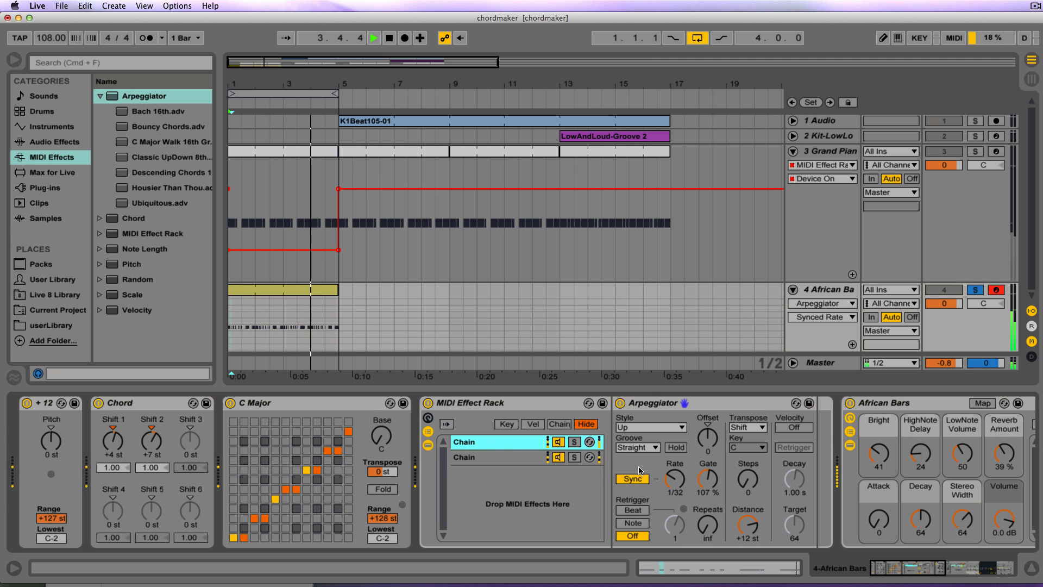
pyautogui.click(477, 459)
pyautogui.click(478, 442)
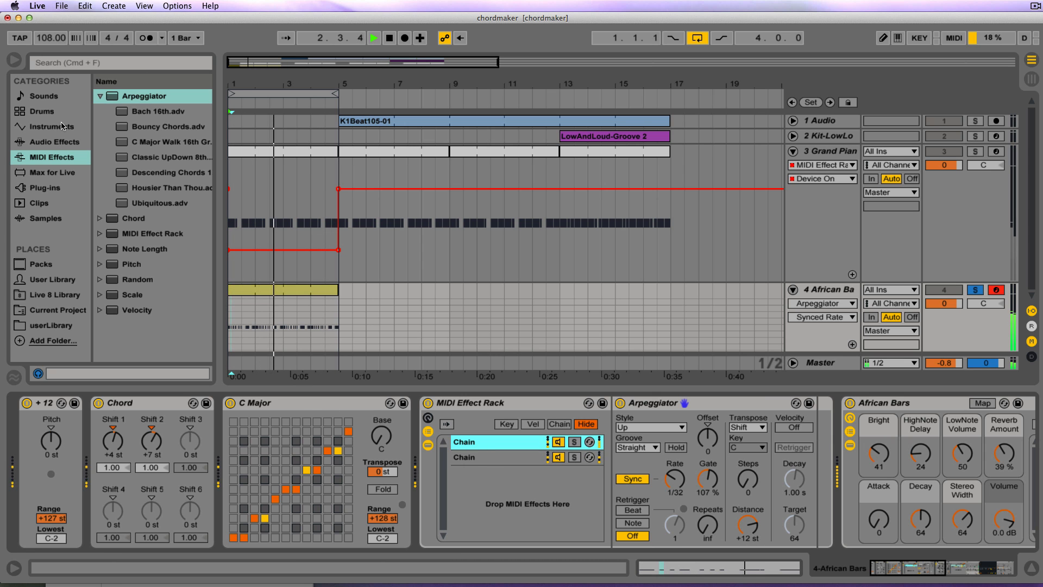
# Add the + 12 Pitch preset before the Arpeggiator in the first chain and set the Arpeggiator's rate to 1/16
pyautogui.click(99, 265)
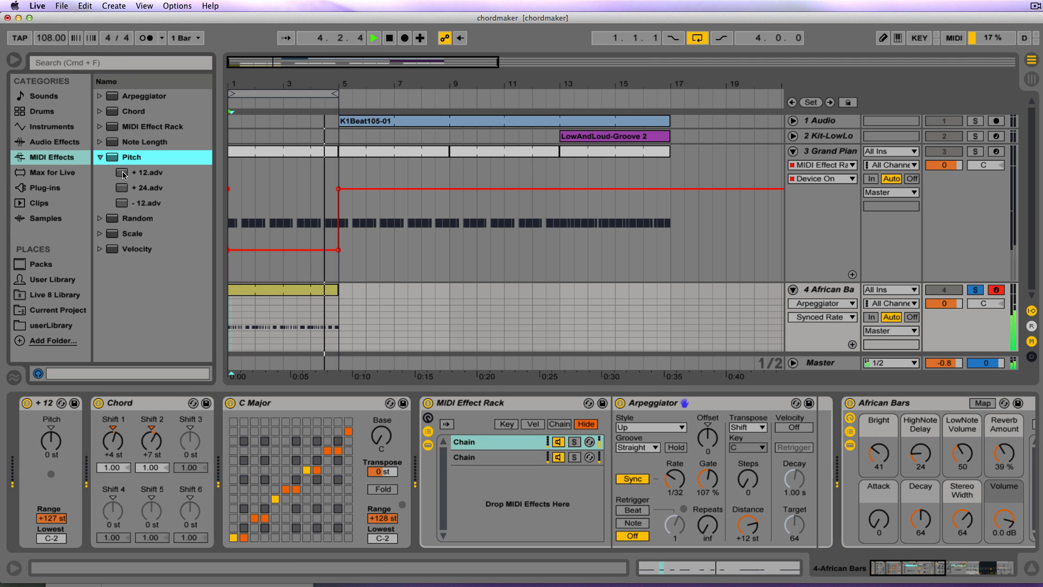
pyautogui.moveTo(124, 174); pyautogui.dragTo(502, 465)
pyautogui.click(536, 446)
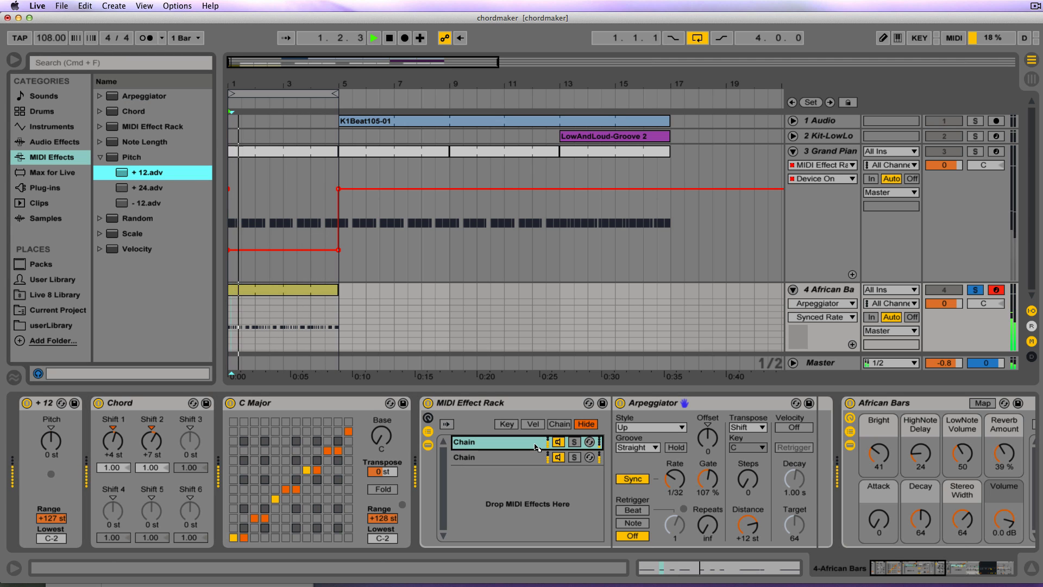
pyautogui.moveTo(612, 442); pyautogui.dragTo(617, 443)
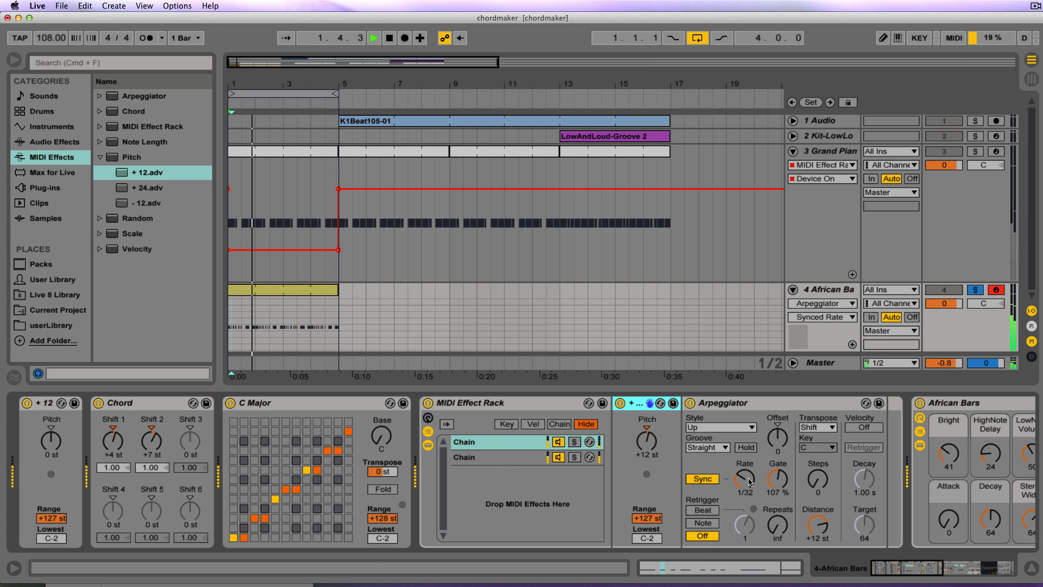
pyautogui.moveTo(749, 481); pyautogui.dragTo(750, 489)
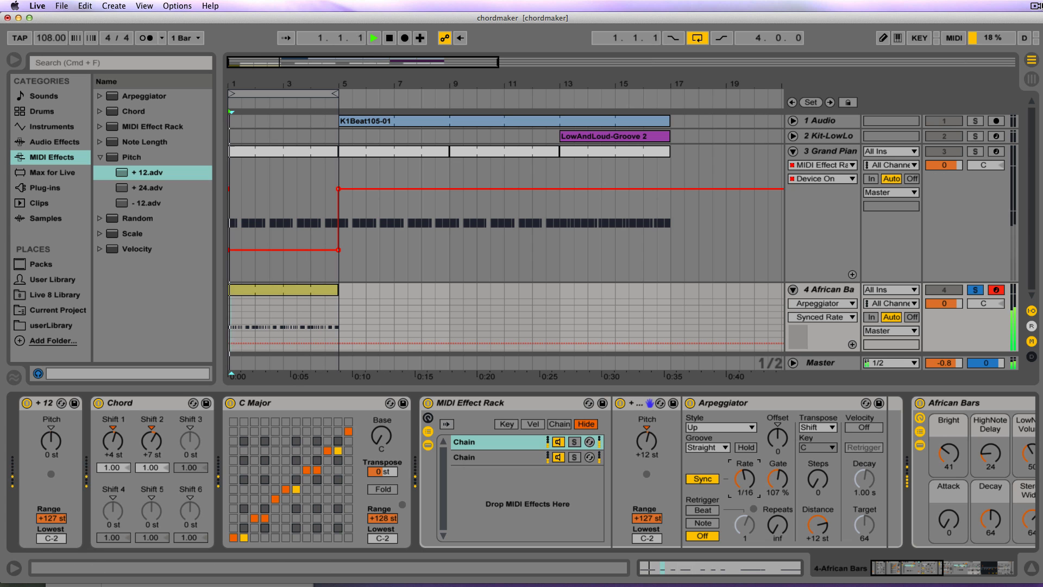
pyautogui.click(1035, 6)
pyautogui.click(972, 21)
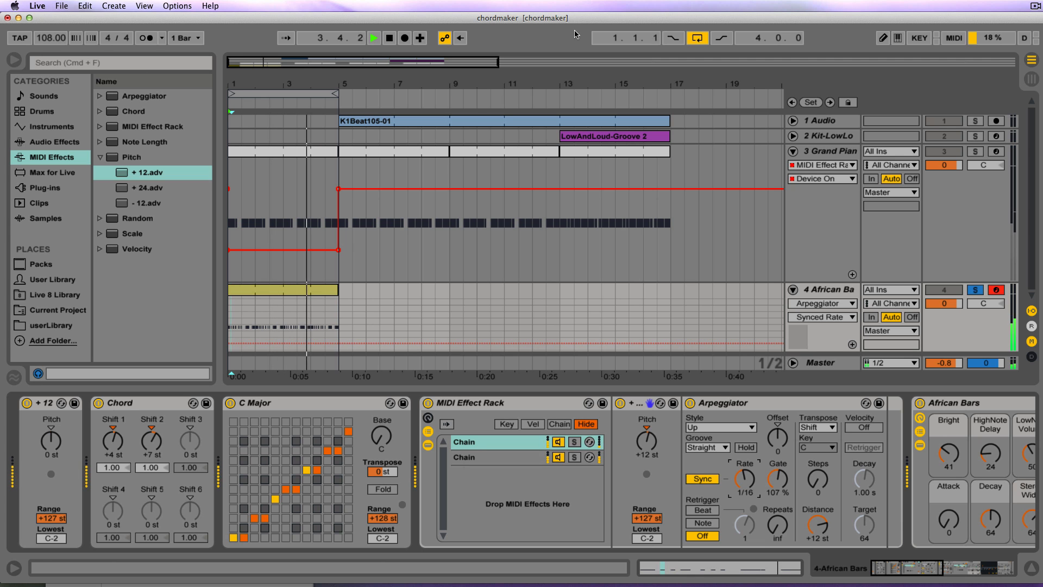
# Unsolo and deactivate the African Bars track, and extend the arrangement loop to 16 bars, ending at bar 17
pyautogui.click(975, 289)
pyautogui.click(944, 289)
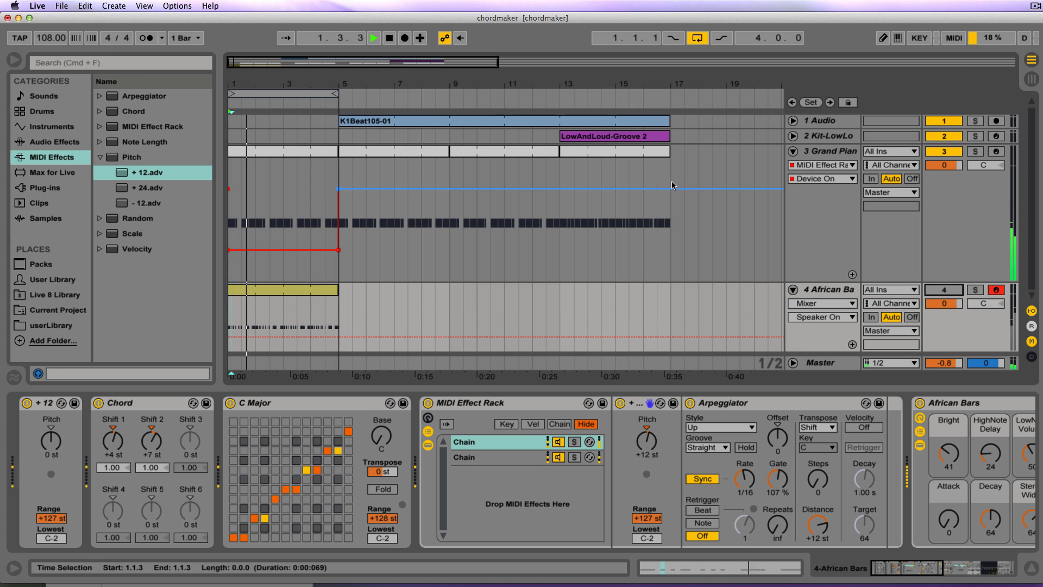
pyautogui.click(367, 155)
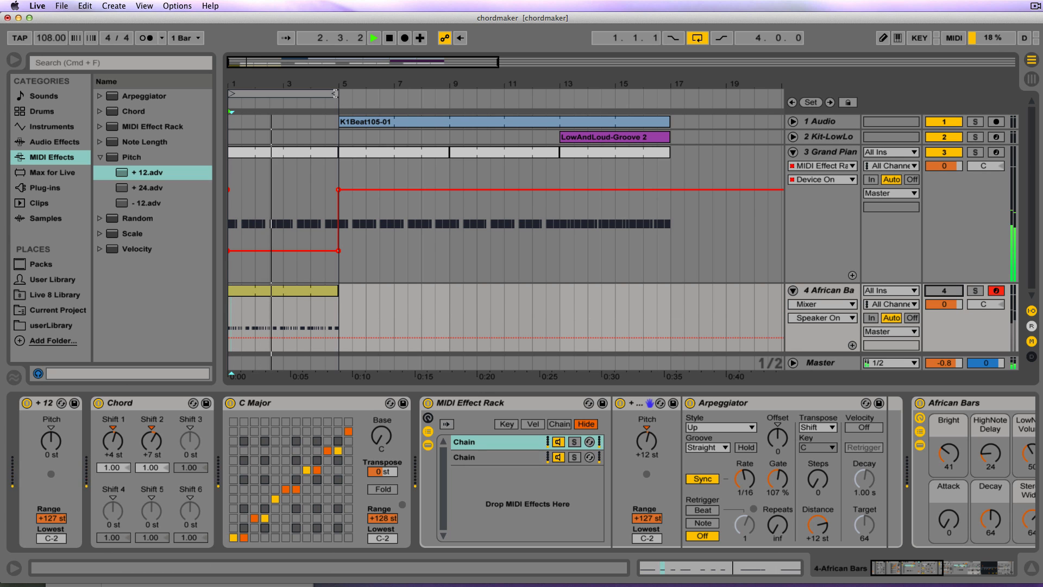
pyautogui.moveTo(335, 94); pyautogui.dragTo(658, 143)
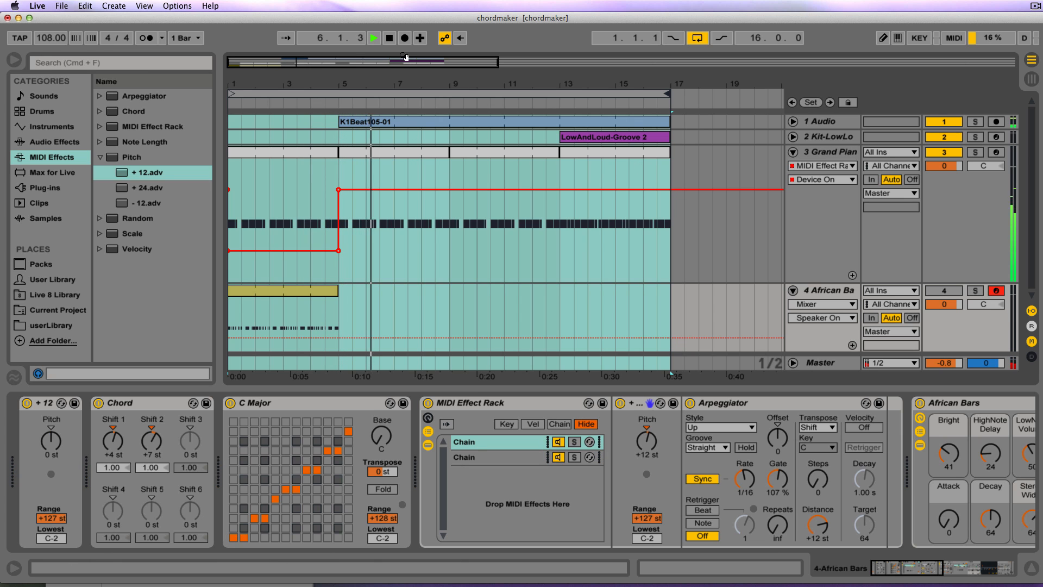
# Show the Grand Piano track's devices from its clip at bar 5 and select the second MIDI Effect Rack
pyautogui.click(333, 190)
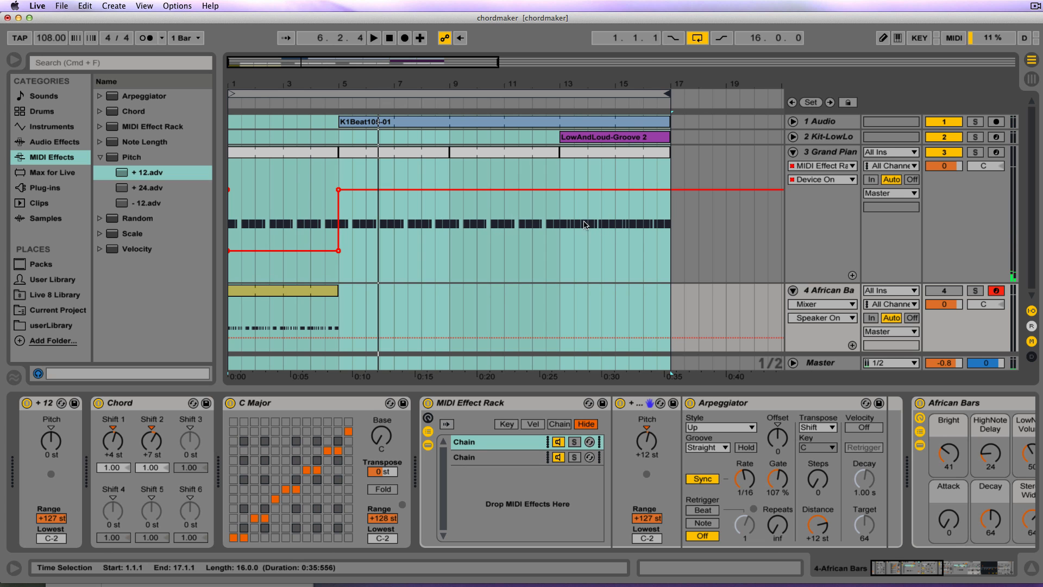
pyautogui.click(808, 167)
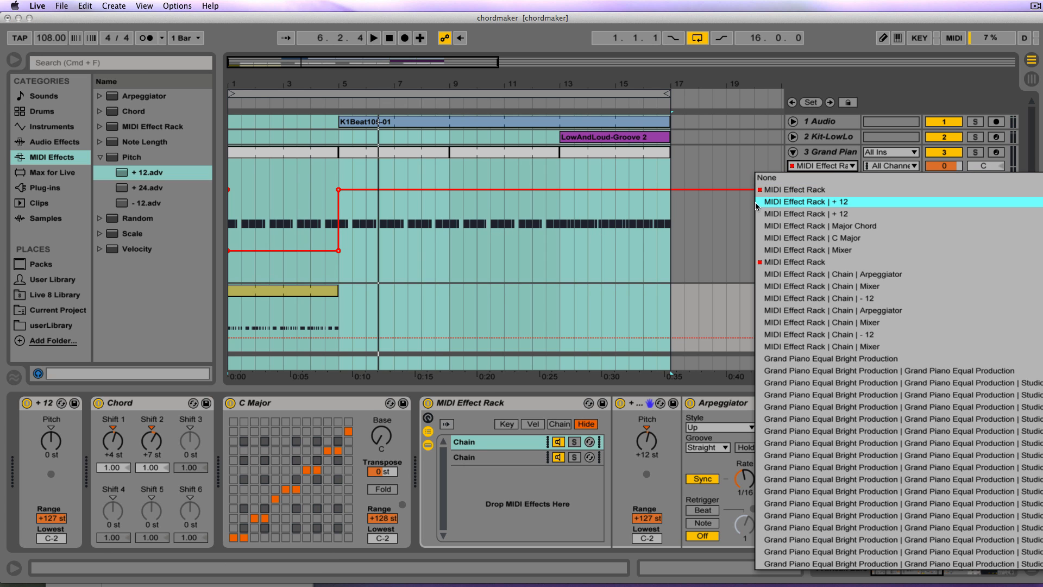
pyautogui.click(786, 191)
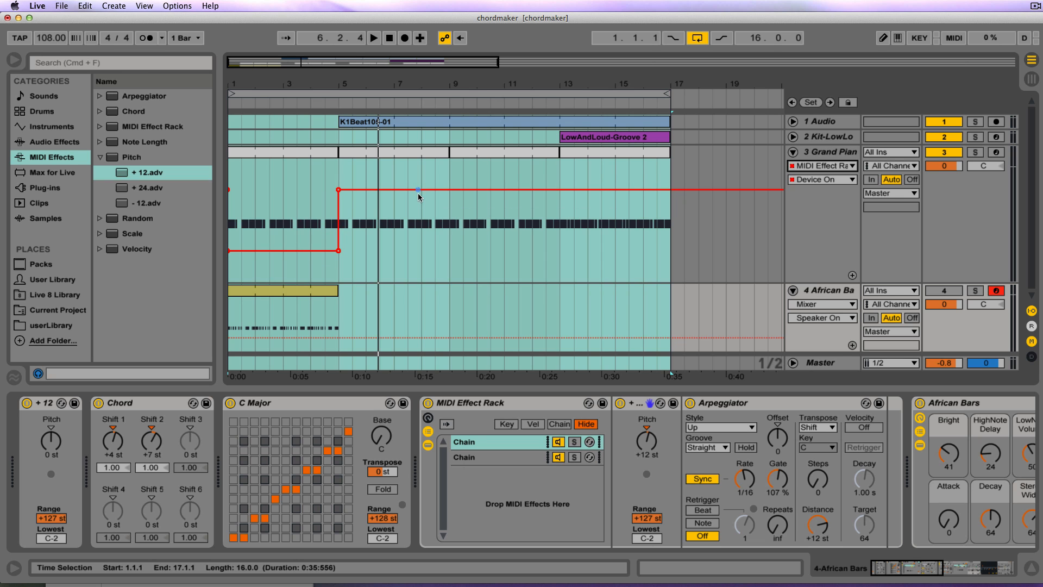
pyautogui.click(407, 155)
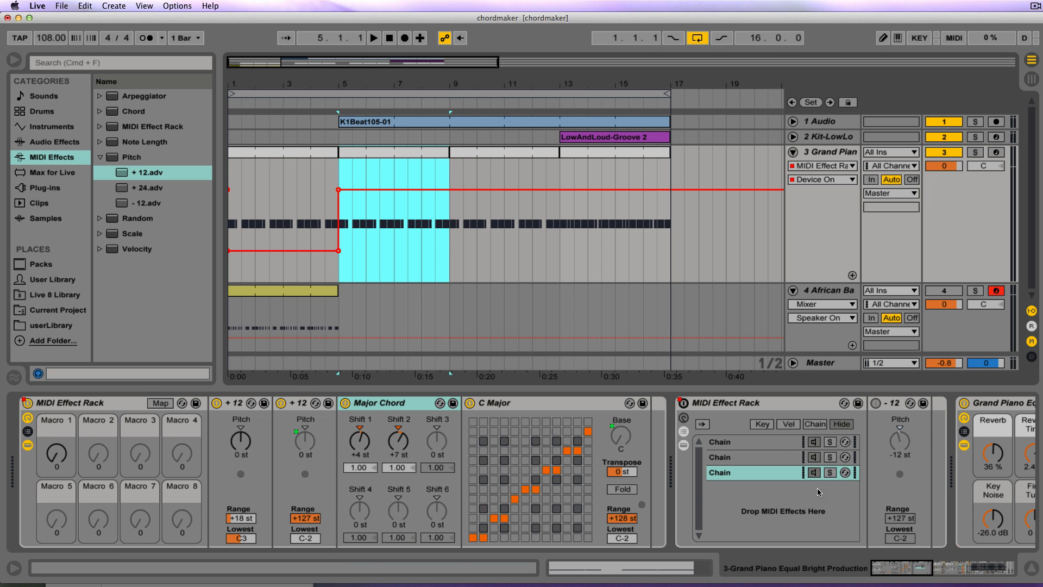
pyautogui.click(775, 405)
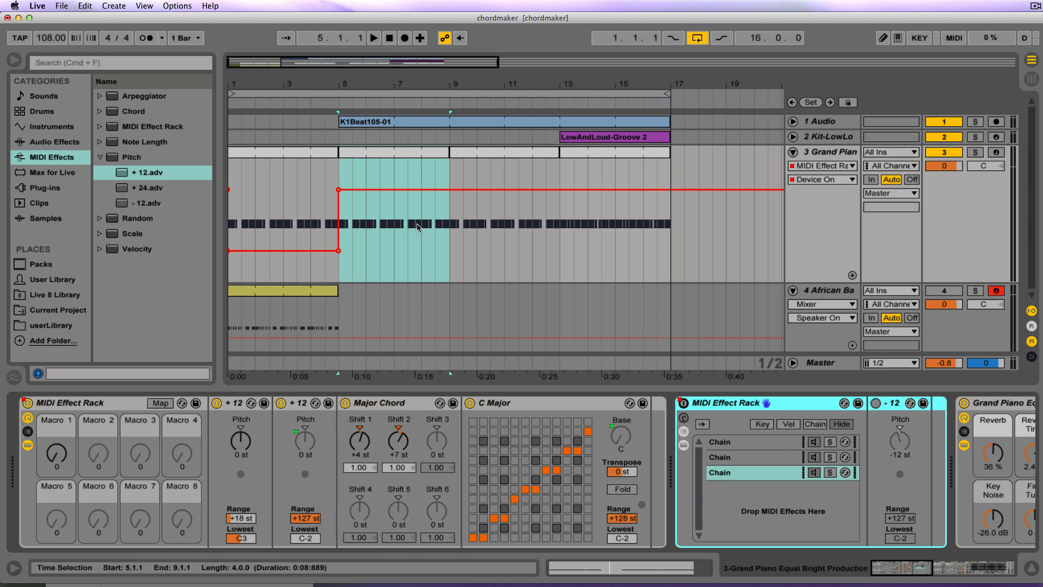
# Play the arrangement while displaying the Device On automation of the Grand Piano track's second MIDI Effect Rack
pyautogui.click(227, 102)
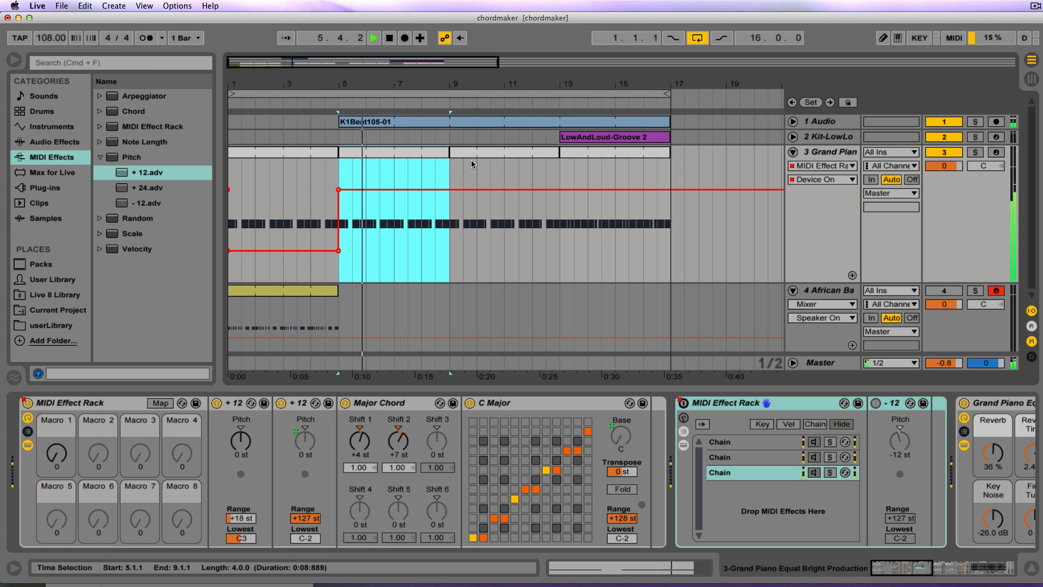
pyautogui.click(825, 180)
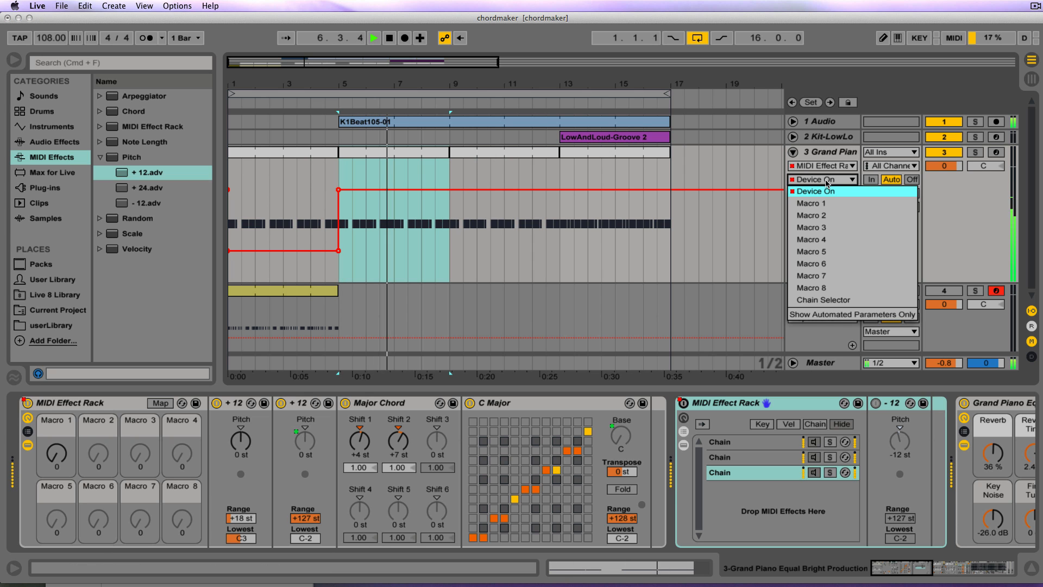
pyautogui.click(825, 184)
pyautogui.click(823, 165)
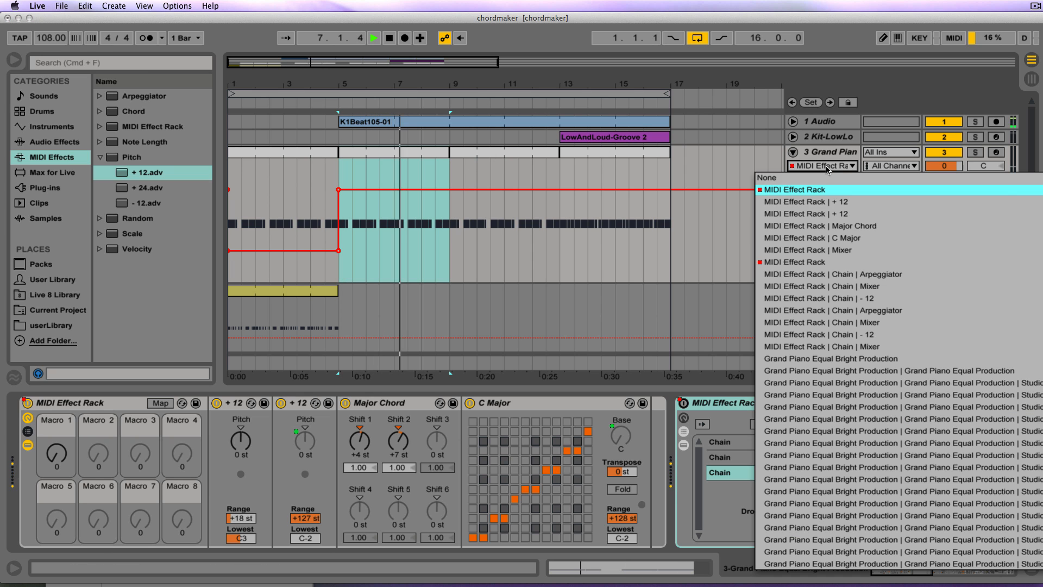
pyautogui.click(824, 249)
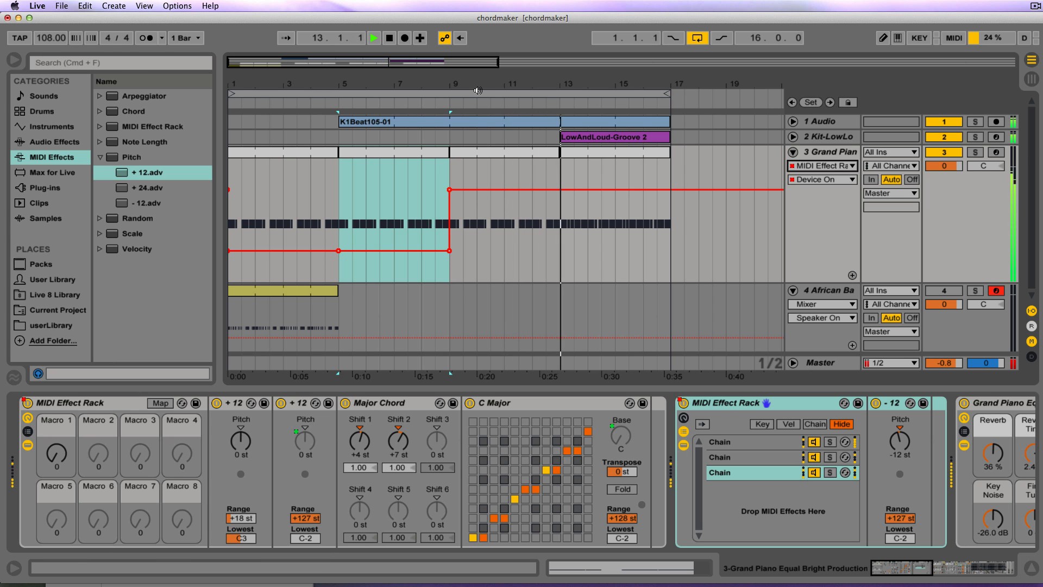
pyautogui.click(390, 38)
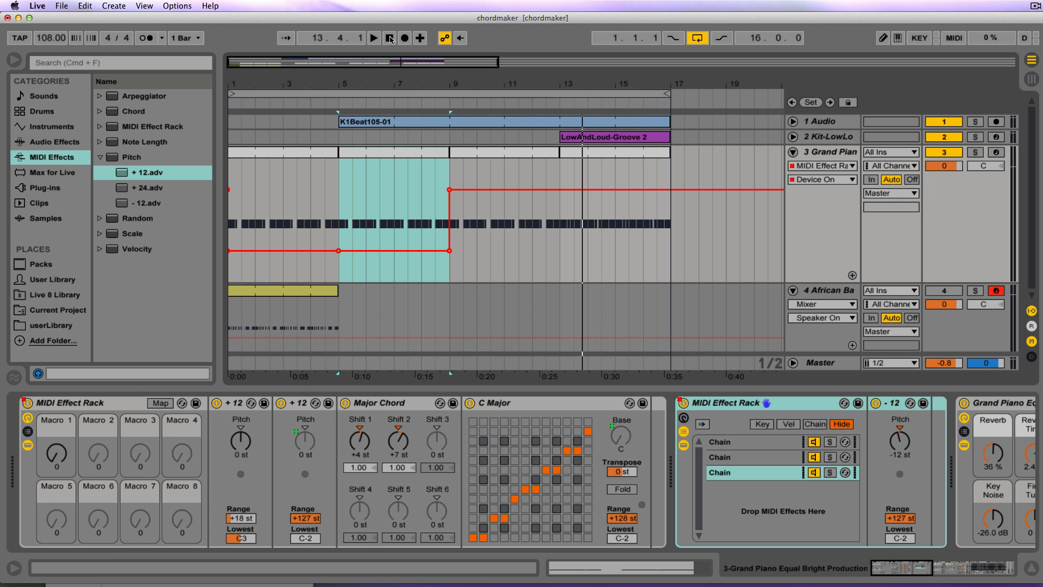
pyautogui.click(1034, 6)
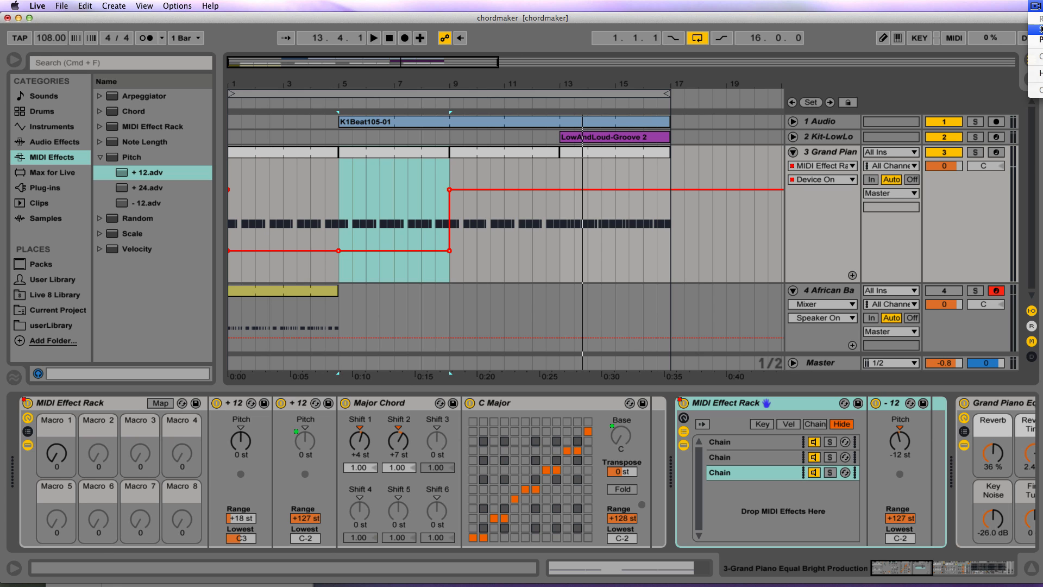